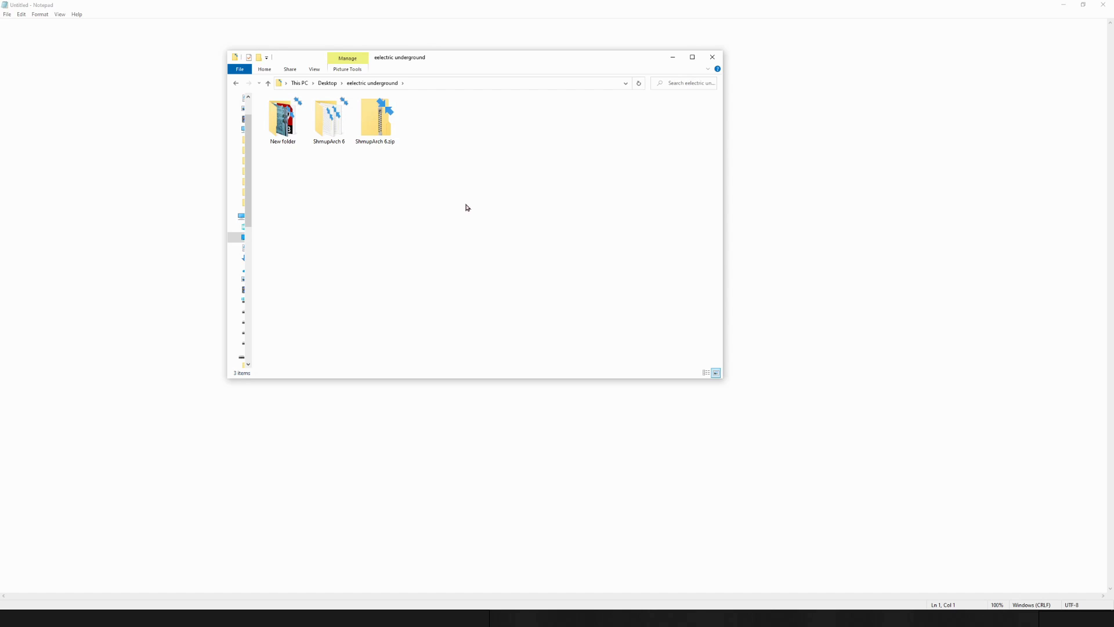
# - Open the inner ShmupArch 6 folder and create a shortcut to retroarch.exe
pyautogui.doubleClick(320, 136)
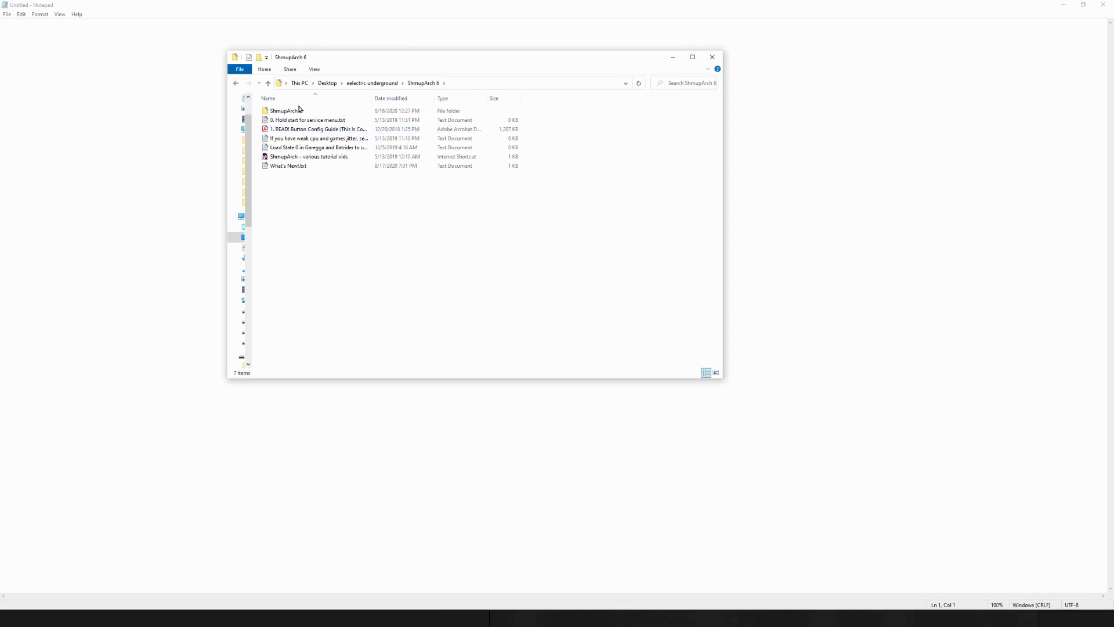
pyautogui.doubleClick(307, 111)
pyautogui.scroll(-20, 406, 179)
pyautogui.scroll(-8, 374, 262)
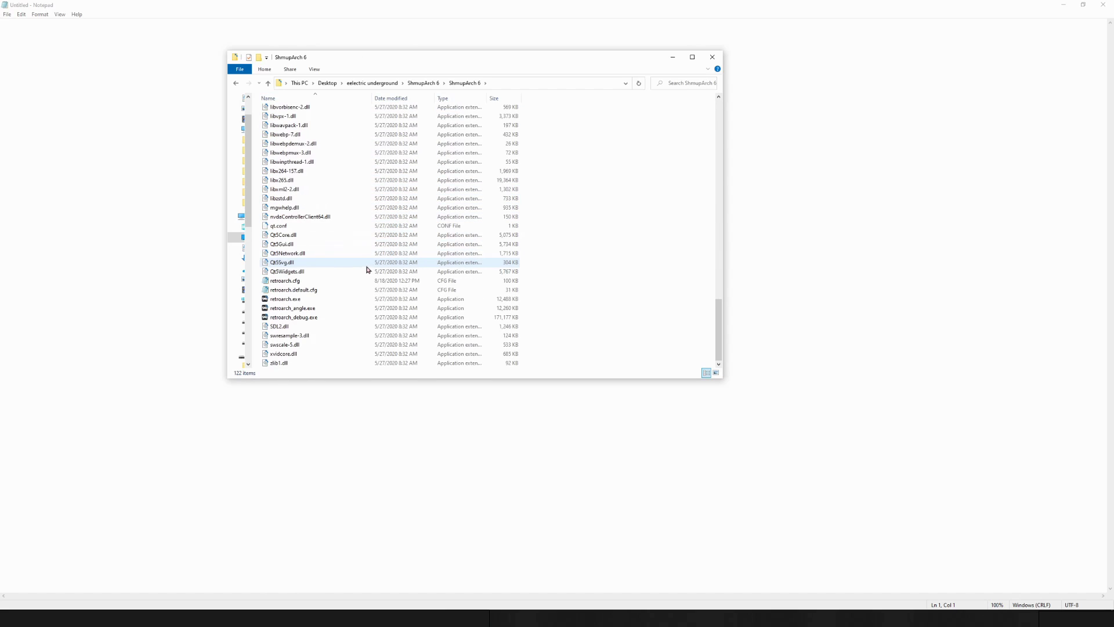
pyautogui.rightClick(300, 300)
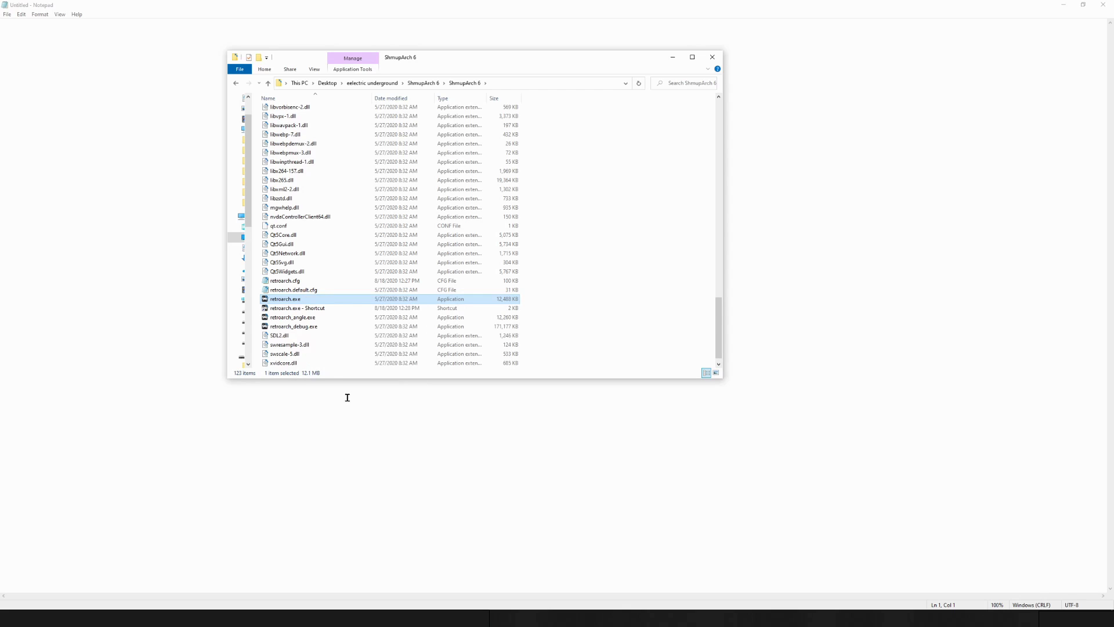
# - Rename the retroarch.exe shortcut to 0.sa
pyautogui.rightClick(276, 308)
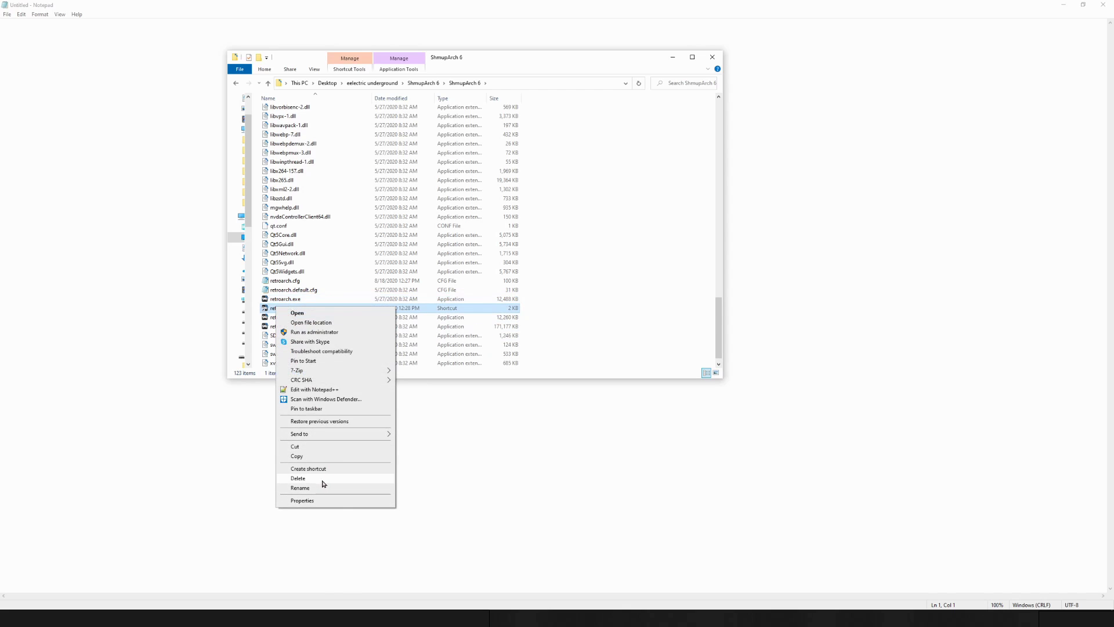
pyautogui.click(325, 490)
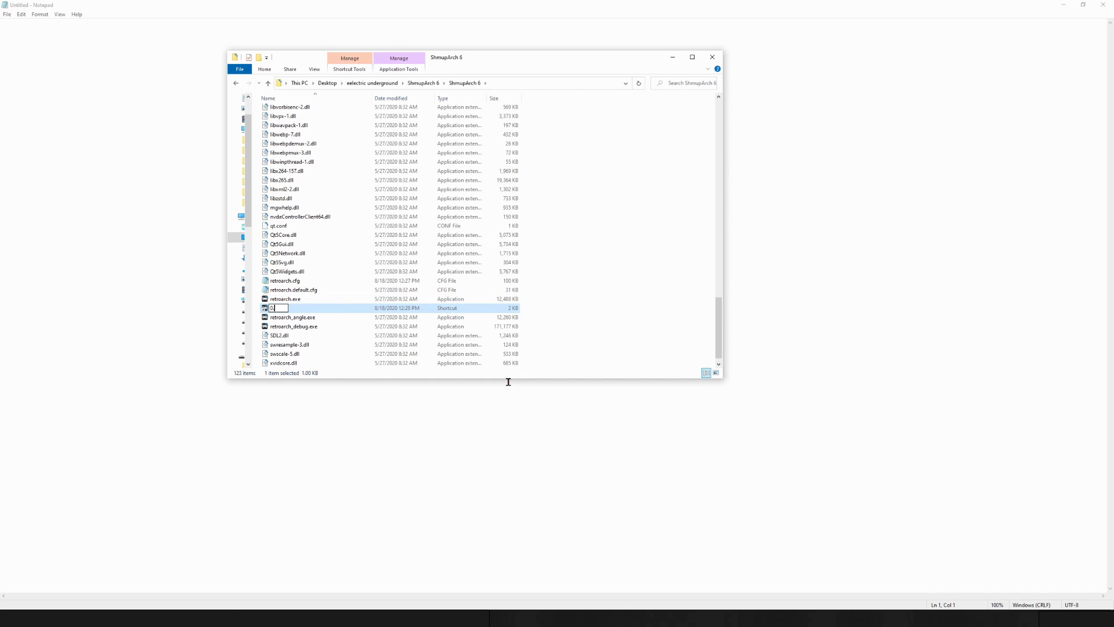
pyautogui.click(505, 363)
pyautogui.click(504, 355)
# - Change the icon of the 0.sa shortcut to six icon.ico from the ShmupArch 6 assets\icon folder
pyautogui.scroll(7, 501, 331)
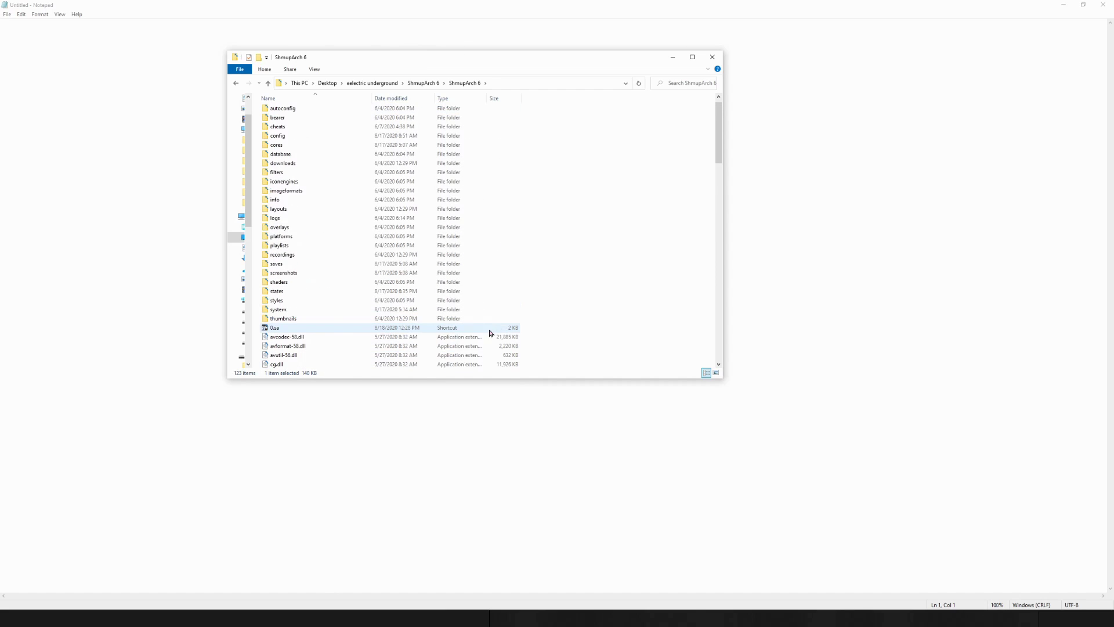
pyautogui.rightClick(309, 329)
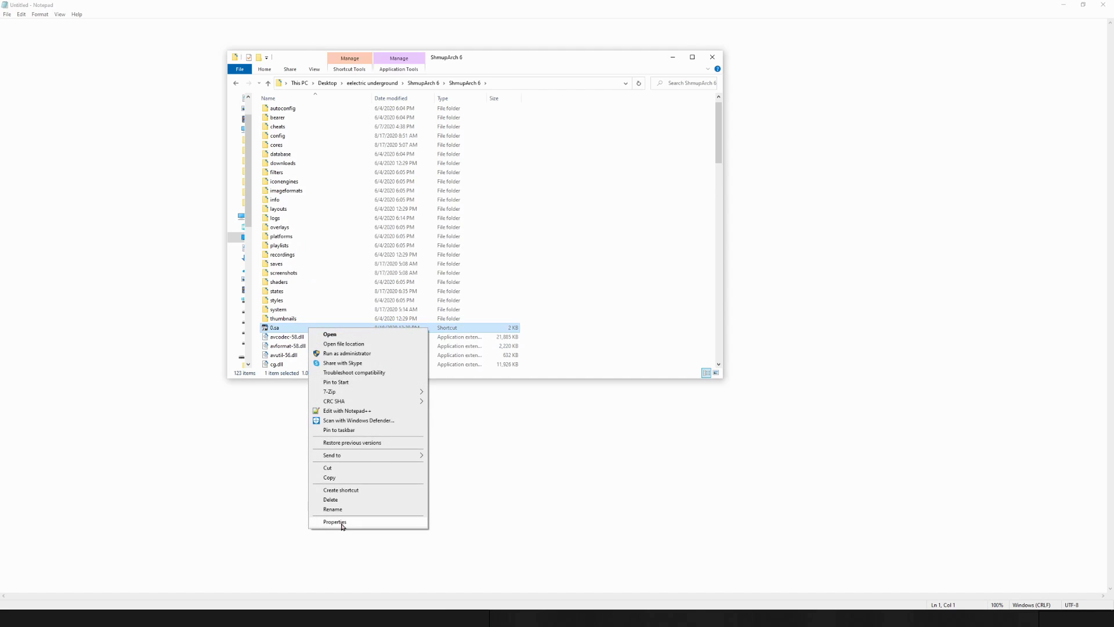
pyautogui.click(335, 521)
pyautogui.click(399, 486)
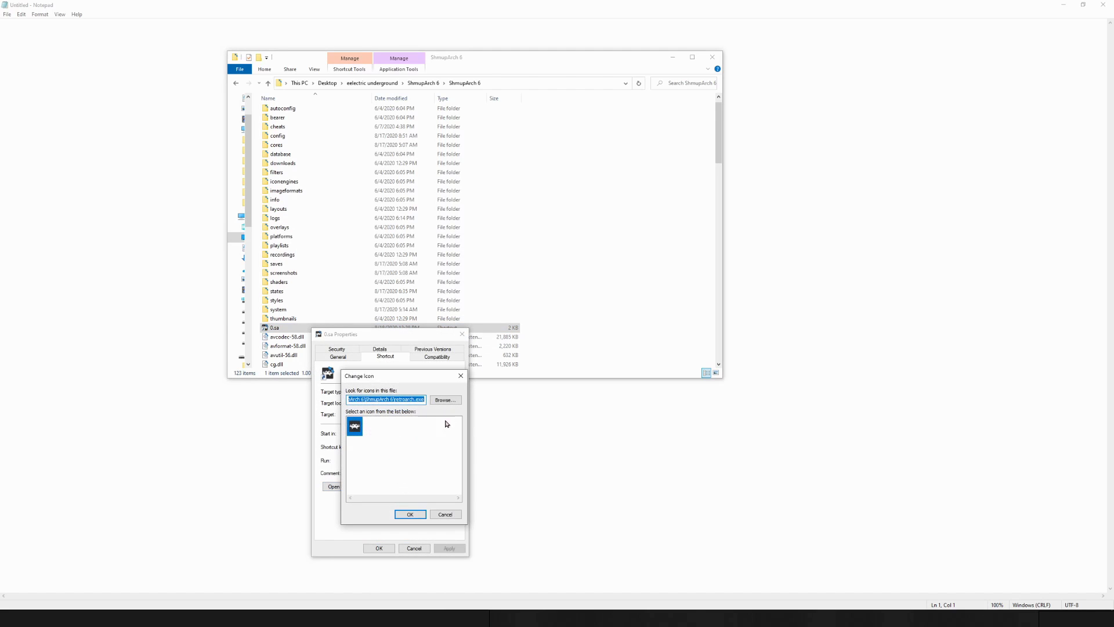
pyautogui.click(443, 400)
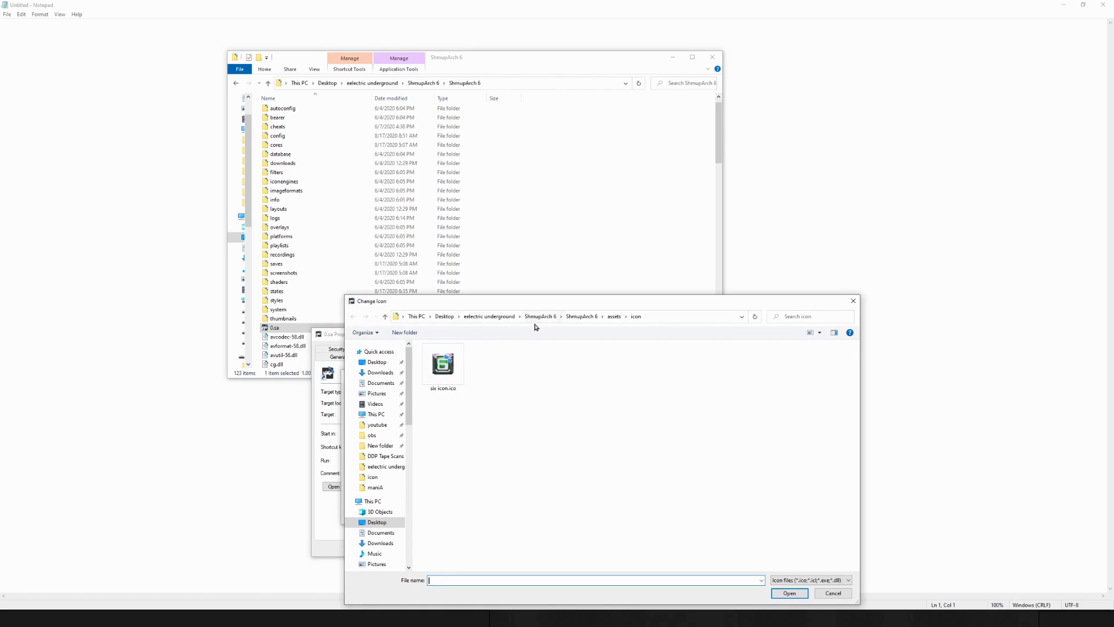
pyautogui.click(488, 317)
pyautogui.doubleClick(508, 377)
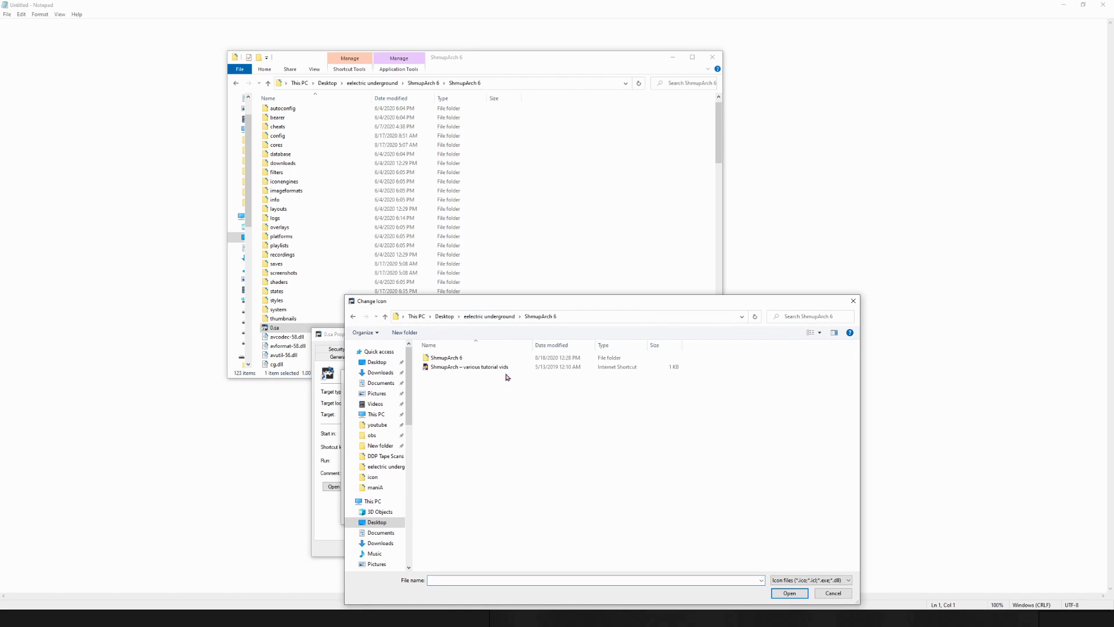
pyautogui.doubleClick(471, 359)
pyautogui.doubleClick(463, 359)
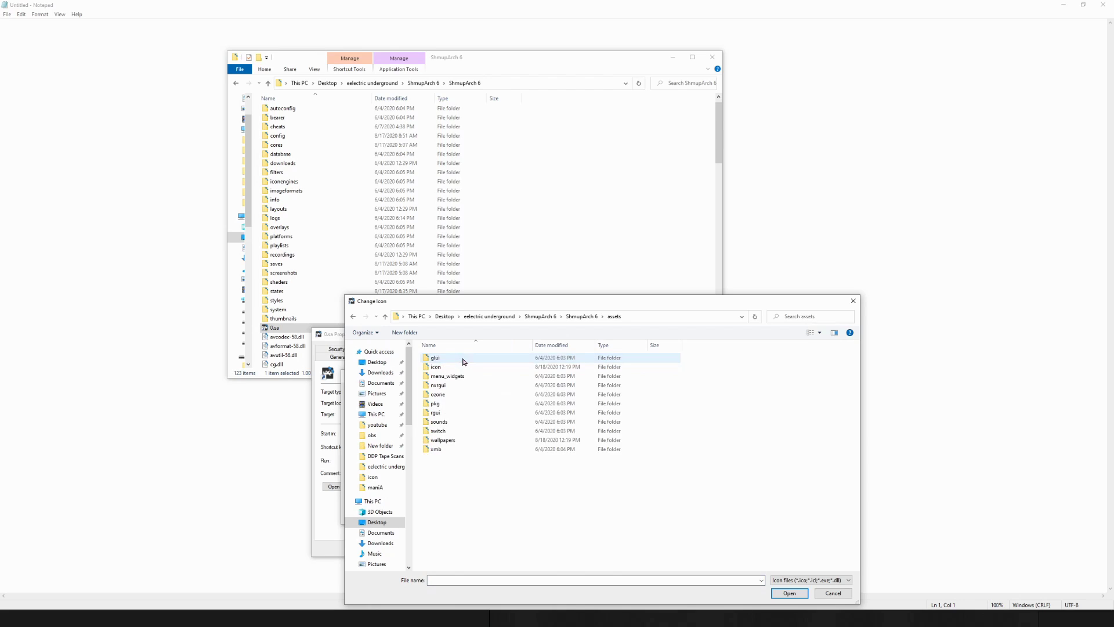
pyautogui.doubleClick(451, 368)
pyautogui.doubleClick(449, 380)
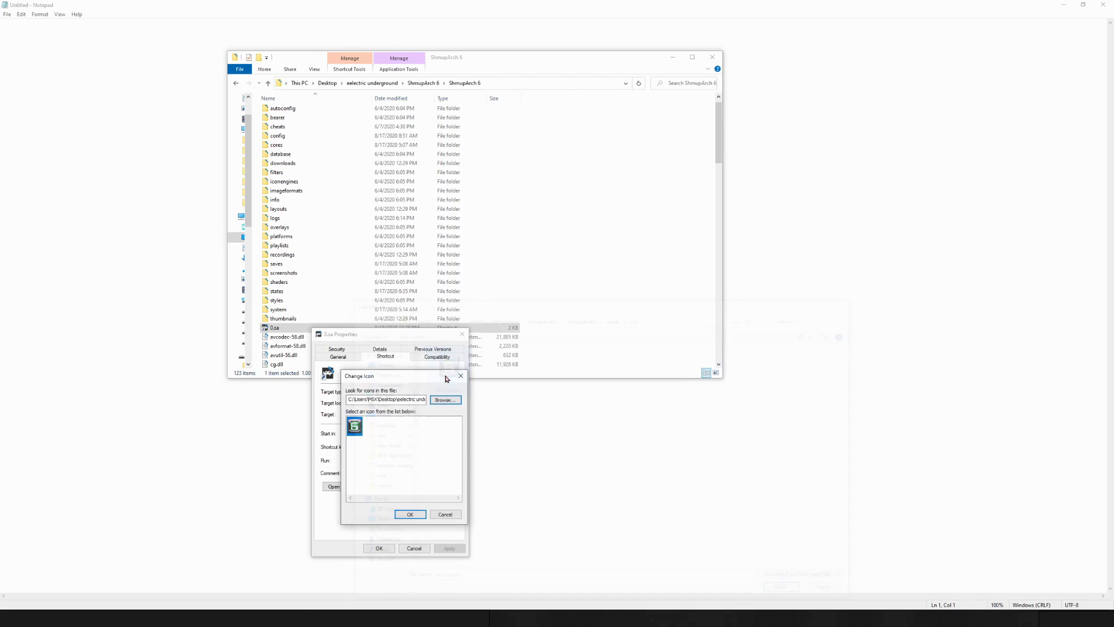
pyautogui.click(410, 514)
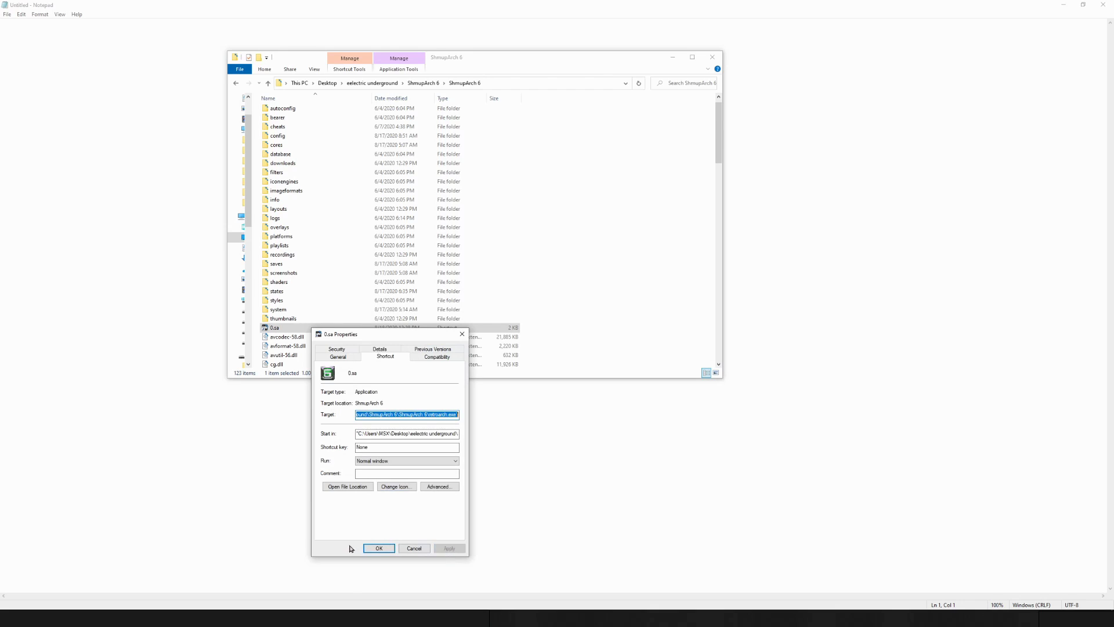
pyautogui.click(375, 551)
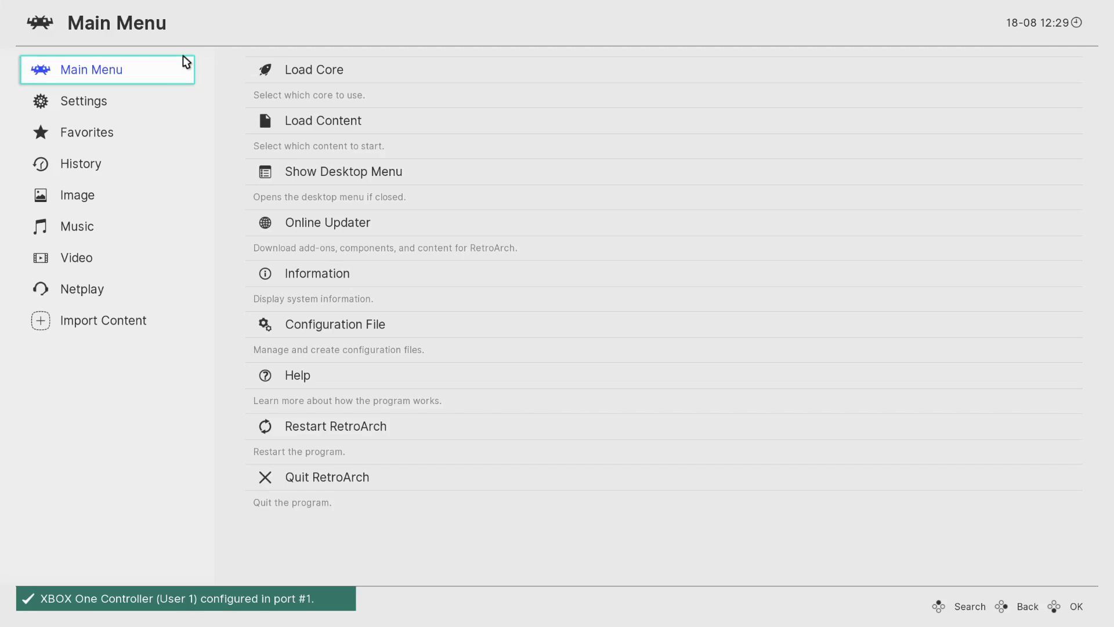
# - Open the Input settings in RetroArch
pyautogui.press('Down')
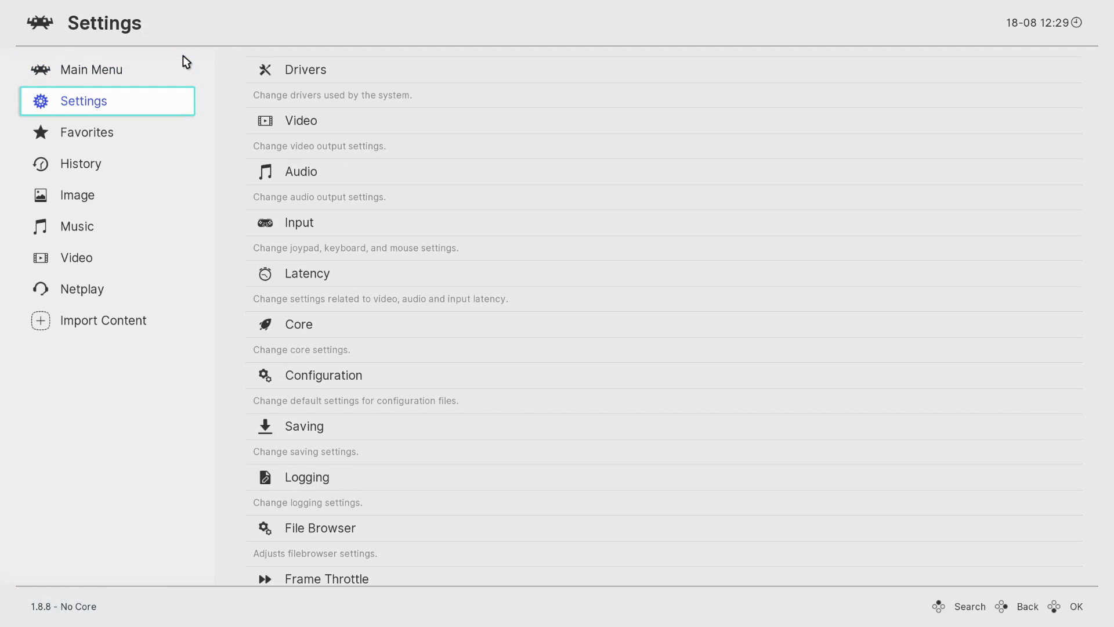
pyautogui.press('Right')
pyautogui.press('Down')
pyautogui.press('Down')
pyautogui.press('Down')
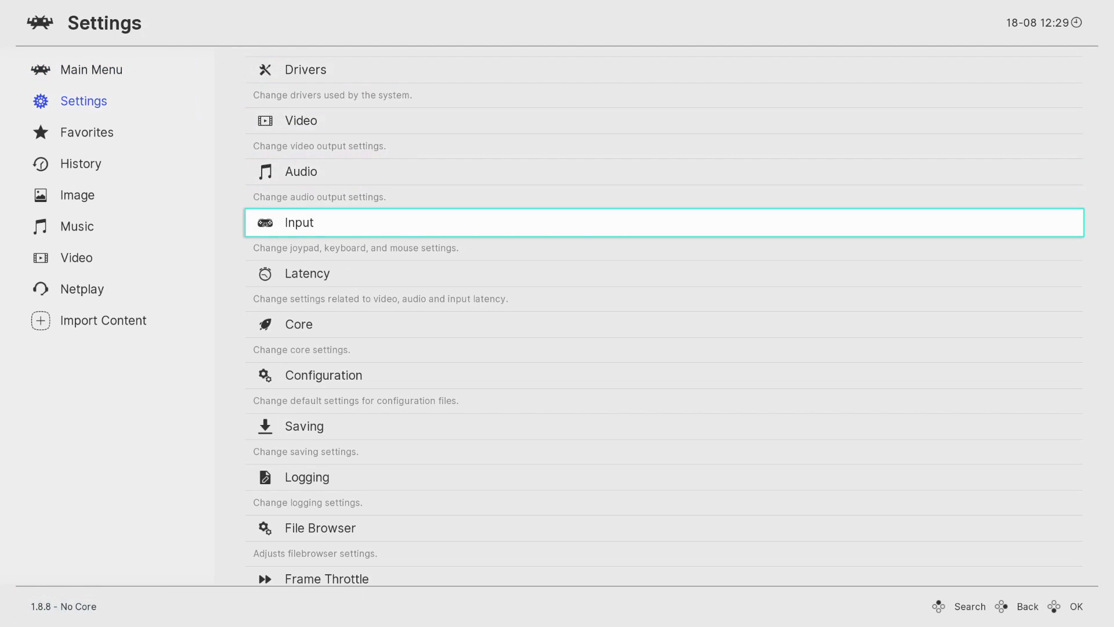
pyautogui.press('Return')
# - Examine the Port 1 Binds, including the Bind All and Bind Default All options, and return to the Input settings
pyautogui.press('Down')
pyautogui.press('Down')
pyautogui.press('Down')
pyautogui.press('Down')
pyautogui.press('Down')
pyautogui.press('Down')
pyautogui.press('Down')
pyautogui.press('Down')
pyautogui.press('Down')
pyautogui.press('Down')
pyautogui.press('Down')
pyautogui.press('Down')
pyautogui.press('Down')
pyautogui.press('Down')
pyautogui.press('Down')
pyautogui.press('Down')
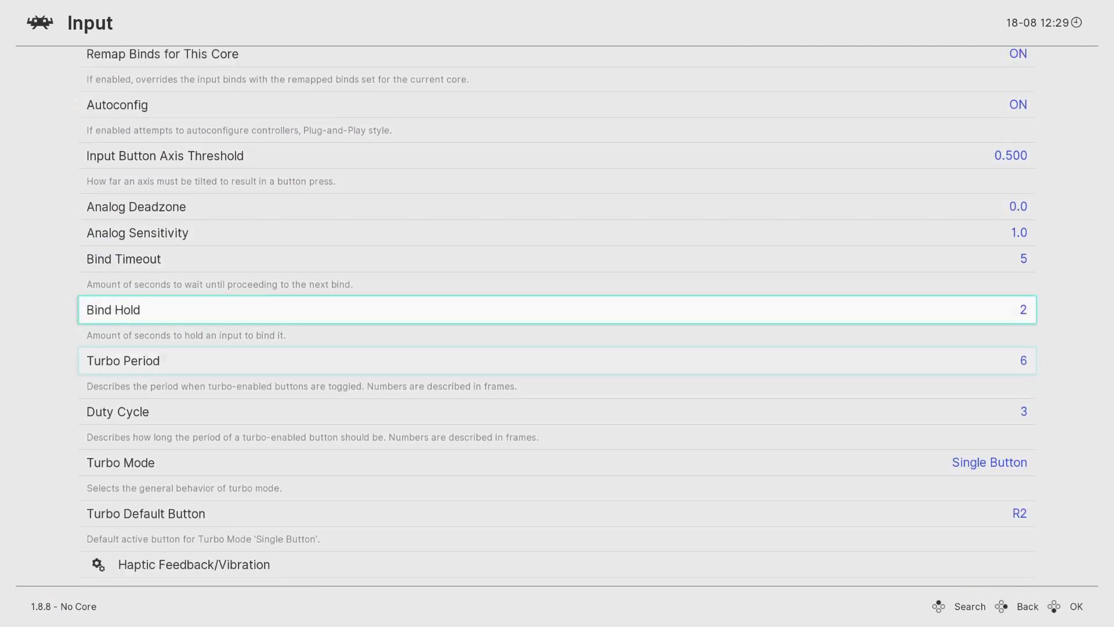
pyautogui.press('Return')
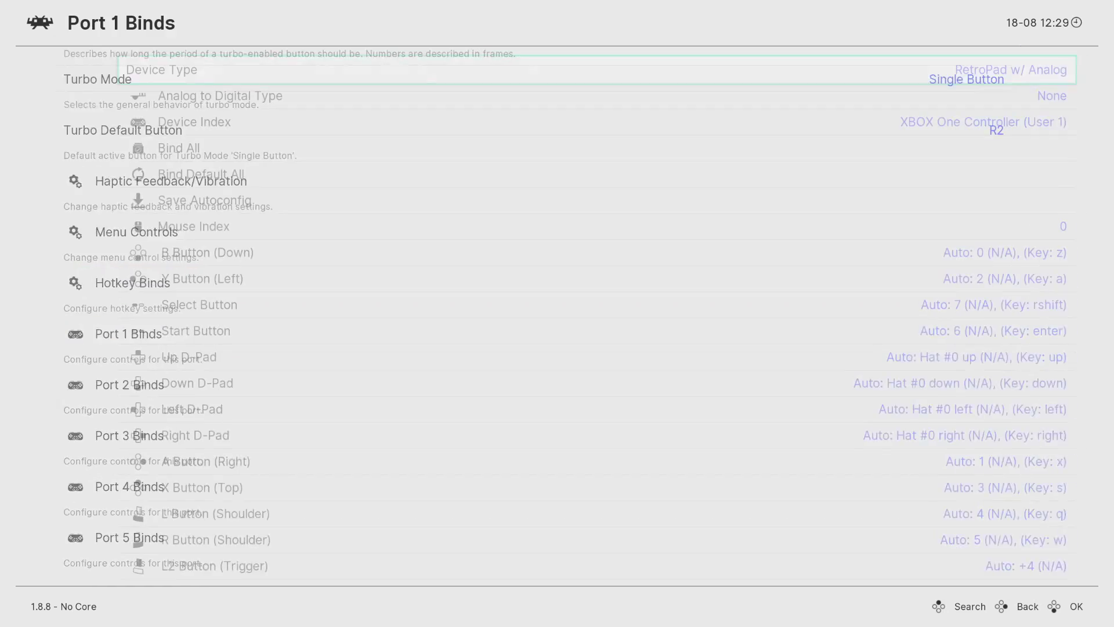
pyautogui.press('Down')
pyautogui.press('Down')
pyautogui.press('Down')
pyautogui.press('Down')
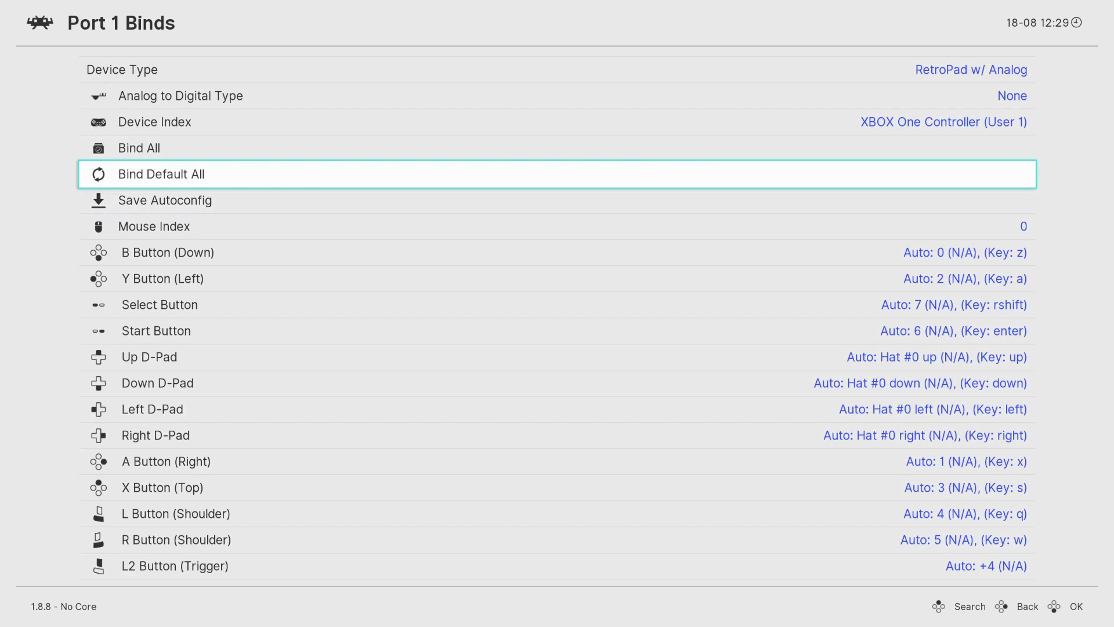
pyautogui.press('BackSpace')
# - Open the Hotkey Binds and assign the i key to Fast-Forward Hold
pyautogui.press('Up')
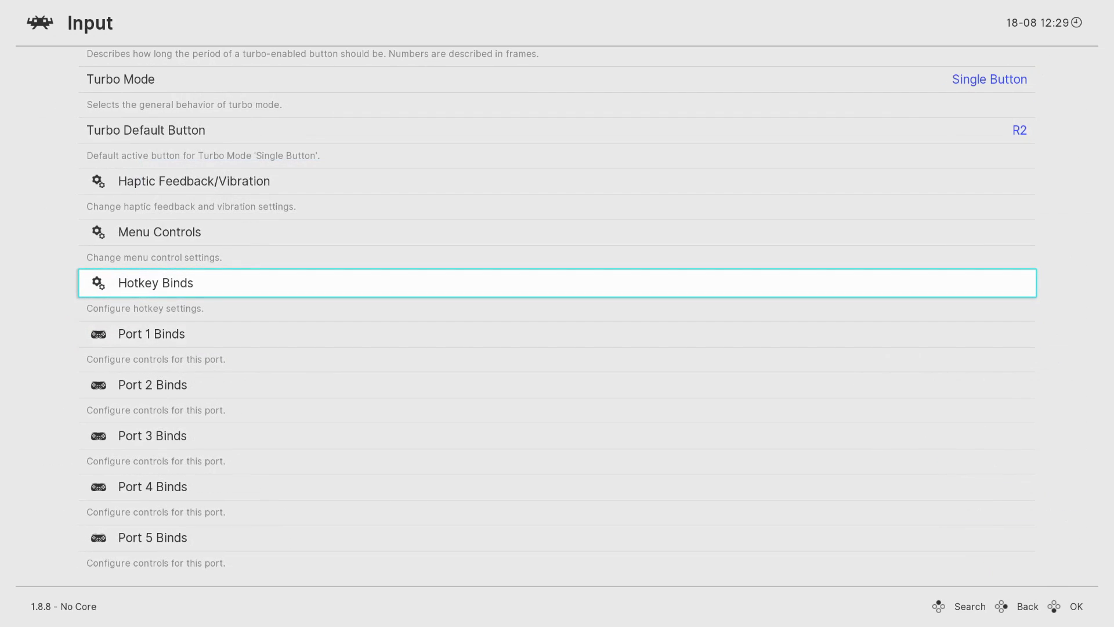
pyautogui.press('Return')
pyautogui.press('Down')
pyautogui.press('Down')
pyautogui.press('Down')
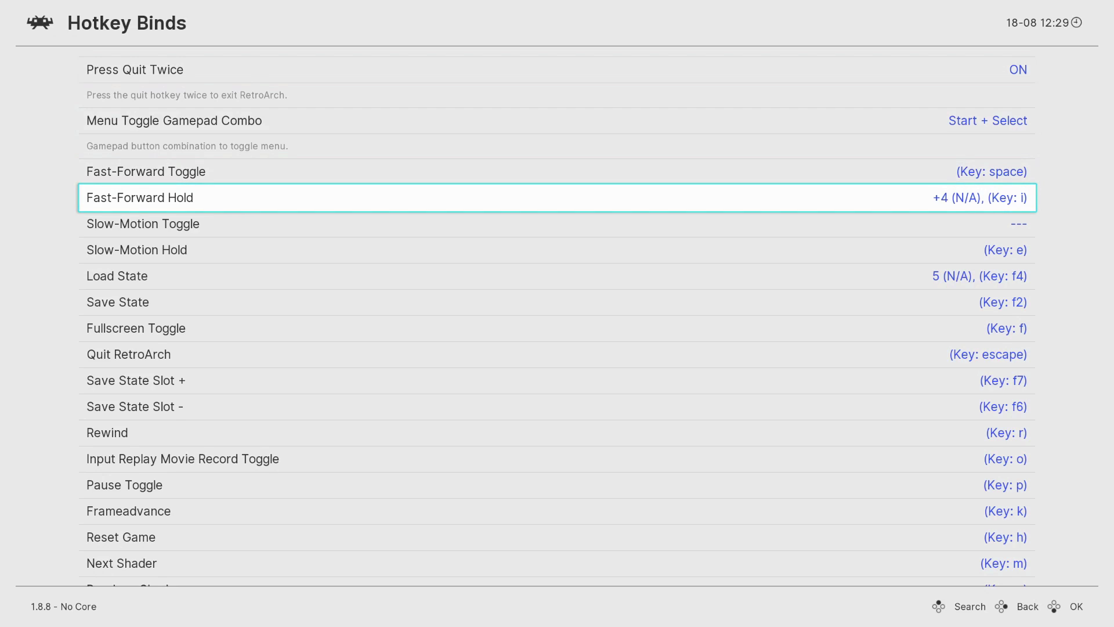
pyautogui.press('Return')
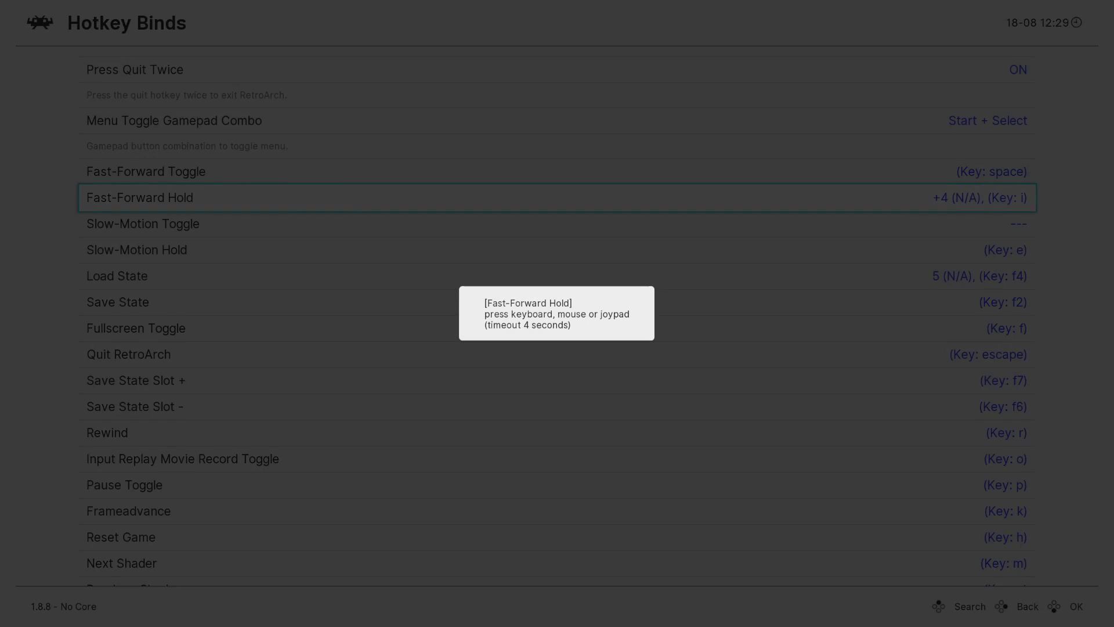
pyautogui.press('i')
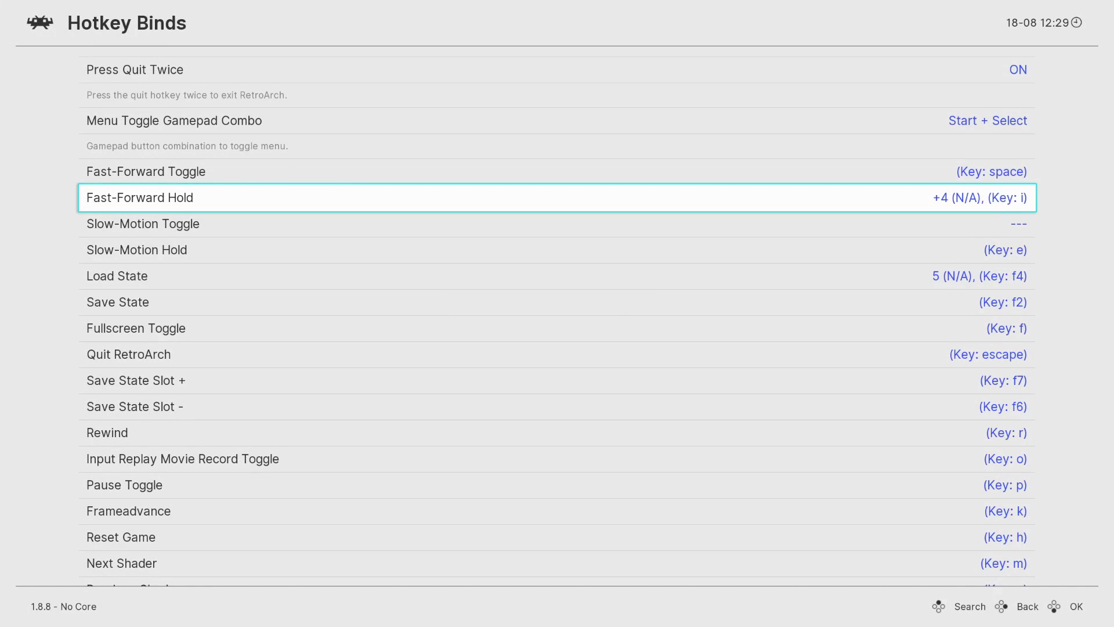
# - Assign the F4 key to the Load State hotkey
pyautogui.press('Down')
pyautogui.press('Down')
pyautogui.press('Down')
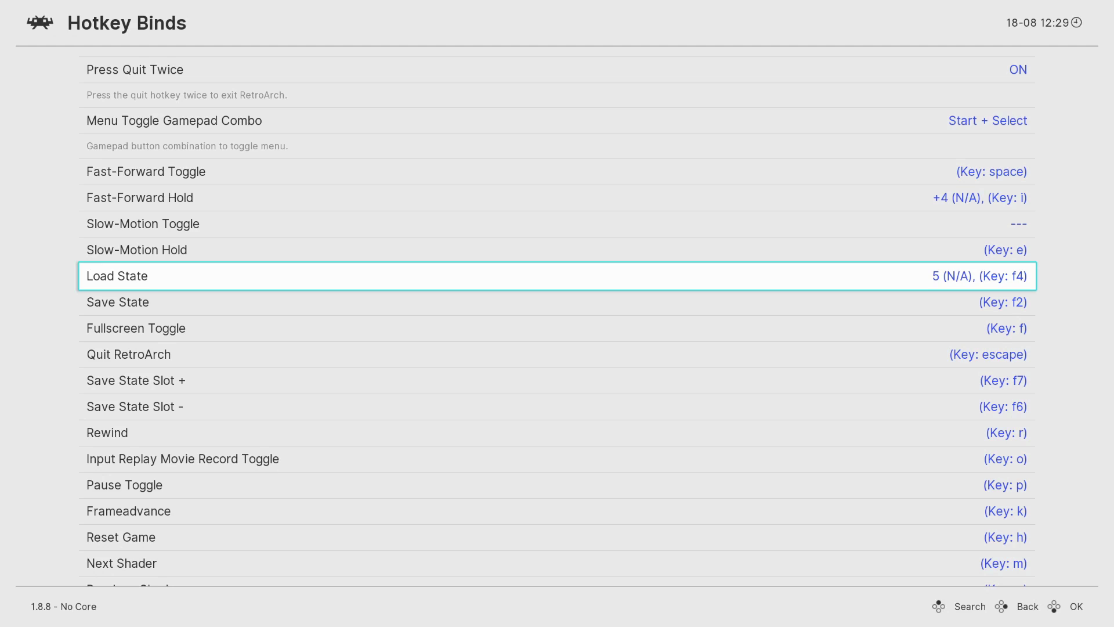
pyautogui.press('Return')
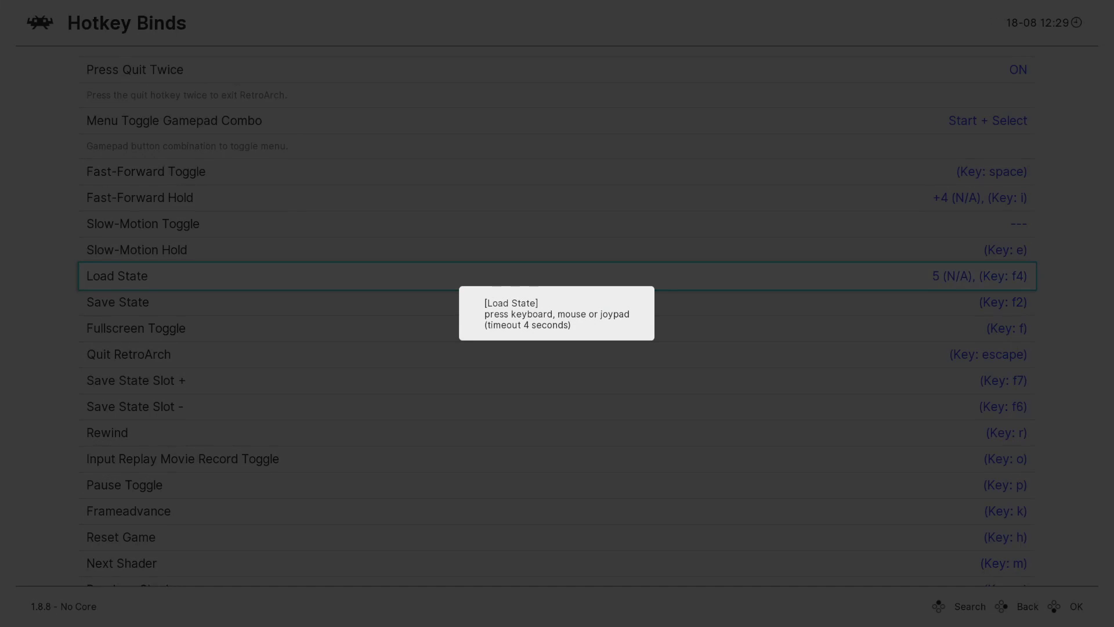
pyautogui.press('F4')
# - Assign the F1 key to the Menu Toggle hotkey
pyautogui.press('Down')
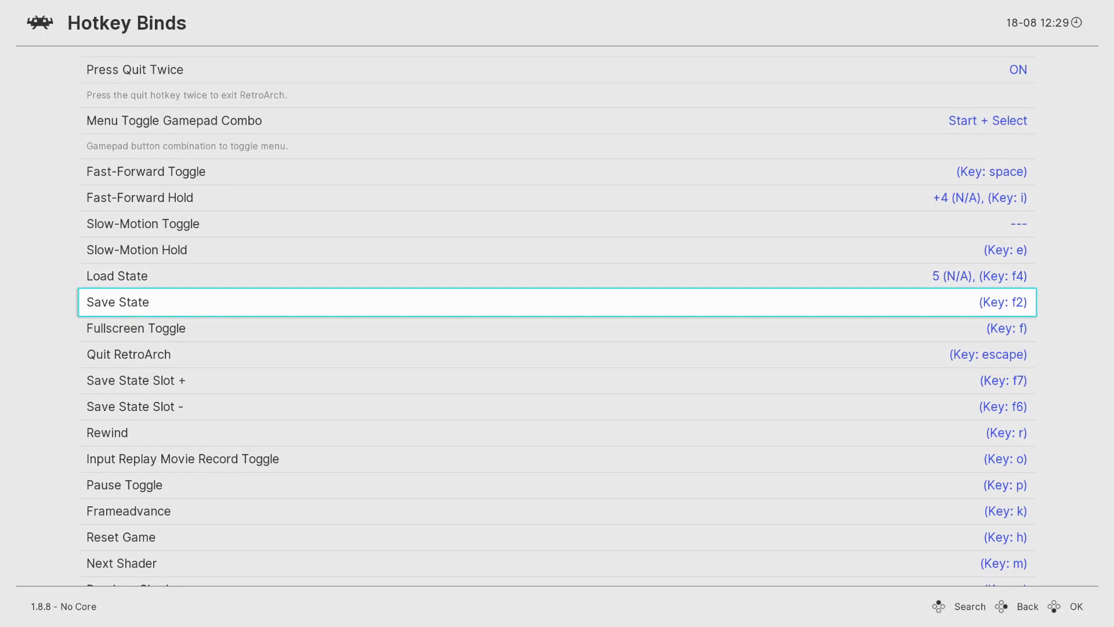
pyautogui.press('Down')
pyautogui.press('Down')
pyautogui.press('Down')
pyautogui.press('Down')
pyautogui.press('Down')
pyautogui.press('Down')
pyautogui.press('Down')
pyautogui.press('Down')
pyautogui.press('Down')
pyautogui.press('Down')
pyautogui.press('Down')
pyautogui.press('Down')
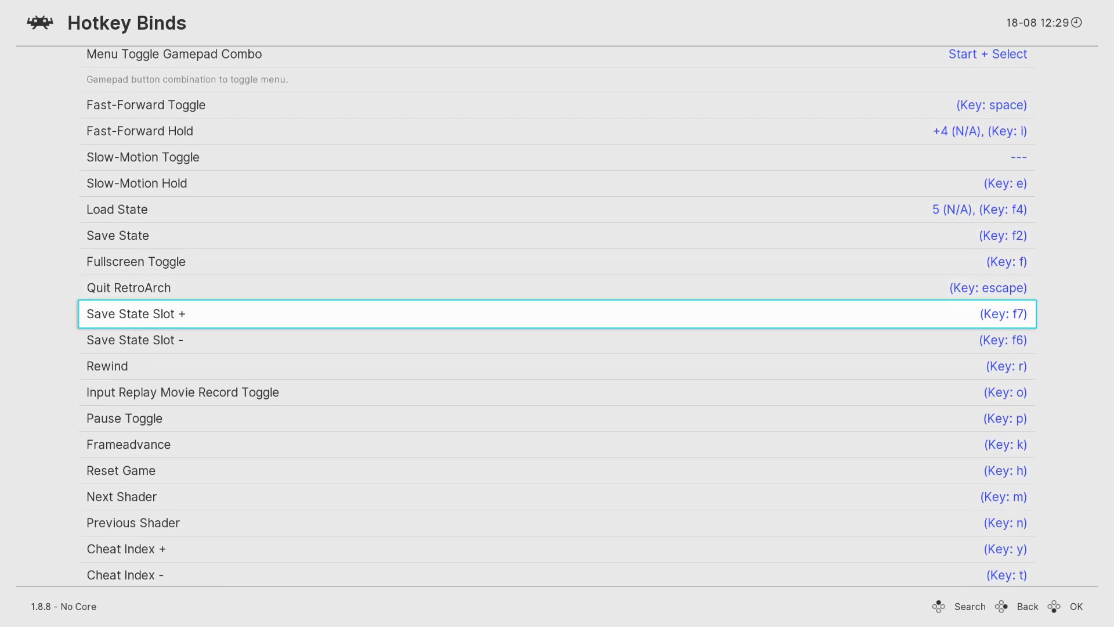
pyautogui.press('Down')
pyautogui.press('Down')
pyautogui.press('Down')
pyautogui.press('Down')
pyautogui.press('Down')
pyautogui.press('Down')
pyautogui.press('Down')
pyautogui.press('Down')
pyautogui.press('Down')
pyautogui.press('Down')
pyautogui.press('Down')
pyautogui.press('Down')
pyautogui.press('Down')
pyautogui.press('Down')
pyautogui.press('Down')
pyautogui.press('Down')
pyautogui.press('Down')
pyautogui.press('Down')
pyautogui.press('Down')
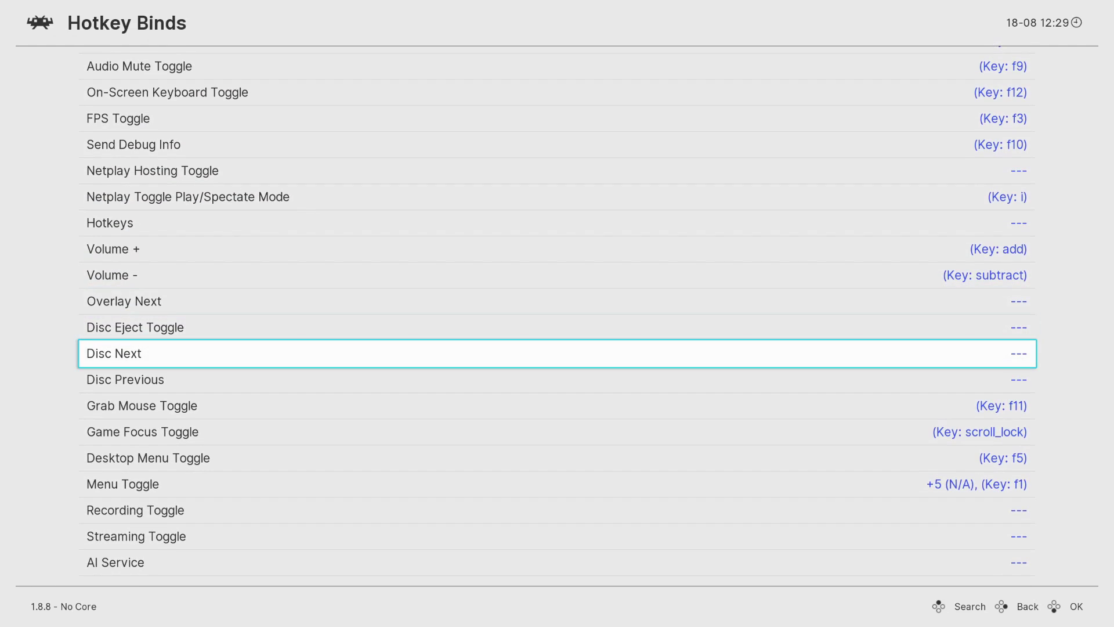
pyautogui.press('Down')
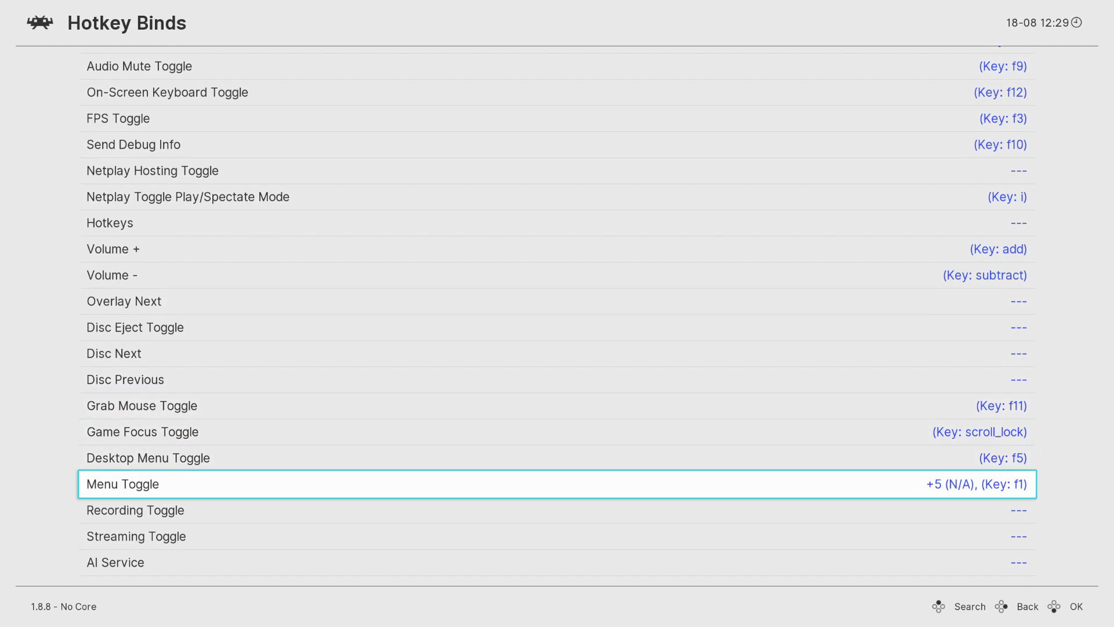
pyautogui.press('Return')
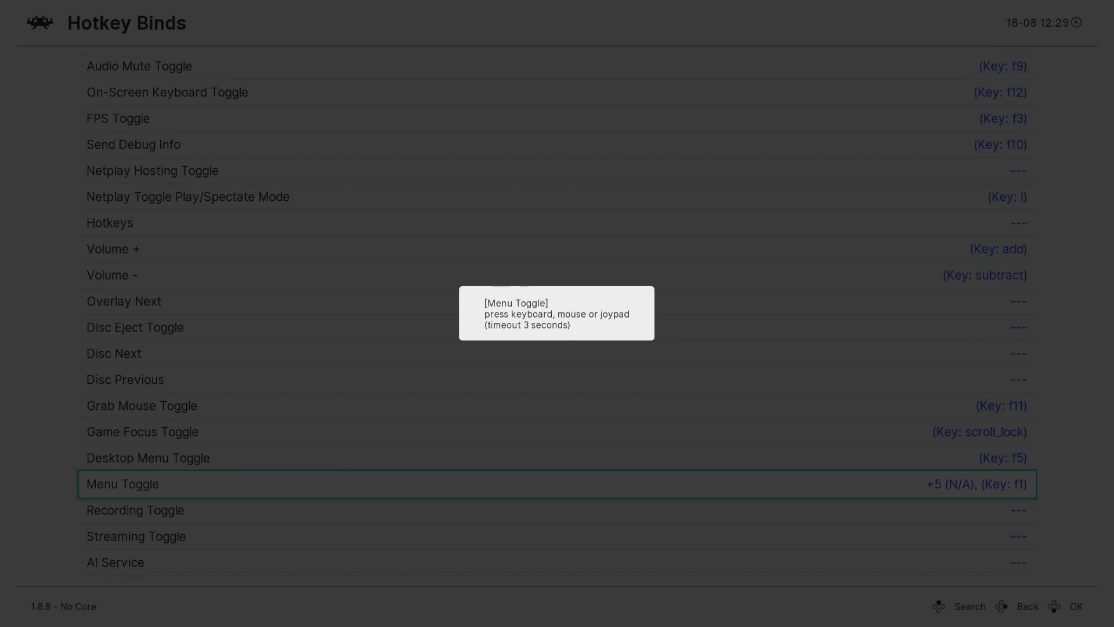
pyautogui.press('f1')
pyautogui.click(140, 66)
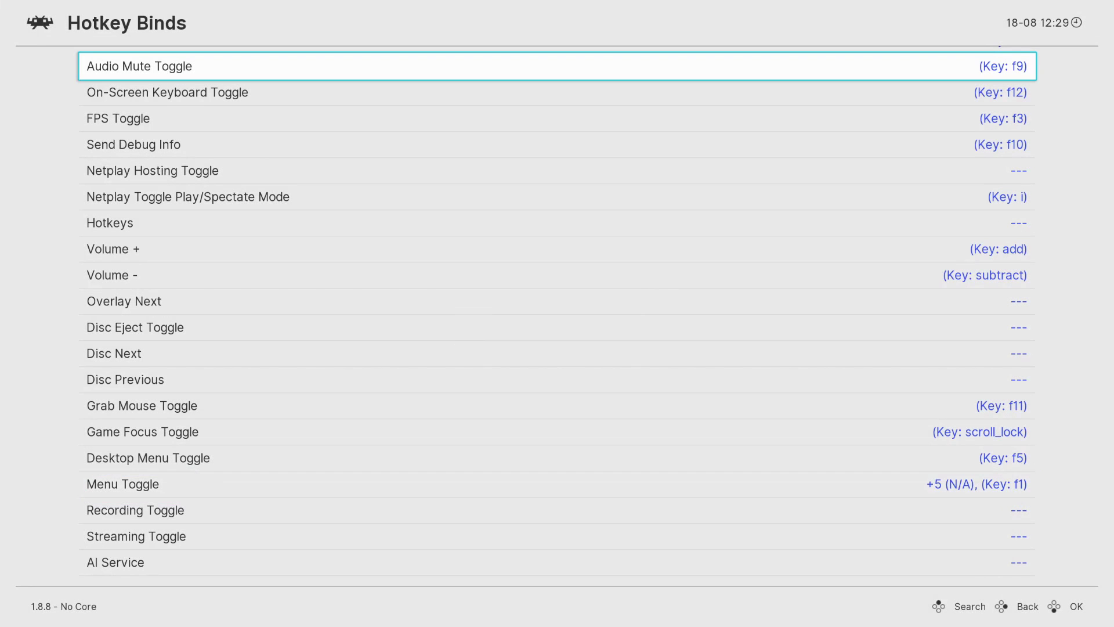
# - Bind the Pause Toggle hotkey to a controller button
pyautogui.press('Down')
pyautogui.press('Up')
pyautogui.press('Up')
pyautogui.press('Up')
pyautogui.press('Up')
pyautogui.press('Up')
pyautogui.press('Up')
pyautogui.press('Up')
pyautogui.press('Up')
pyautogui.press('Up')
pyautogui.press('Up')
pyautogui.press('Up')
pyautogui.press('Up')
pyautogui.press('Up')
pyautogui.press('Up')
pyautogui.press('Up')
pyautogui.press('Up')
pyautogui.press('Up')
pyautogui.press('Up')
pyautogui.press('Up')
pyautogui.press('Up')
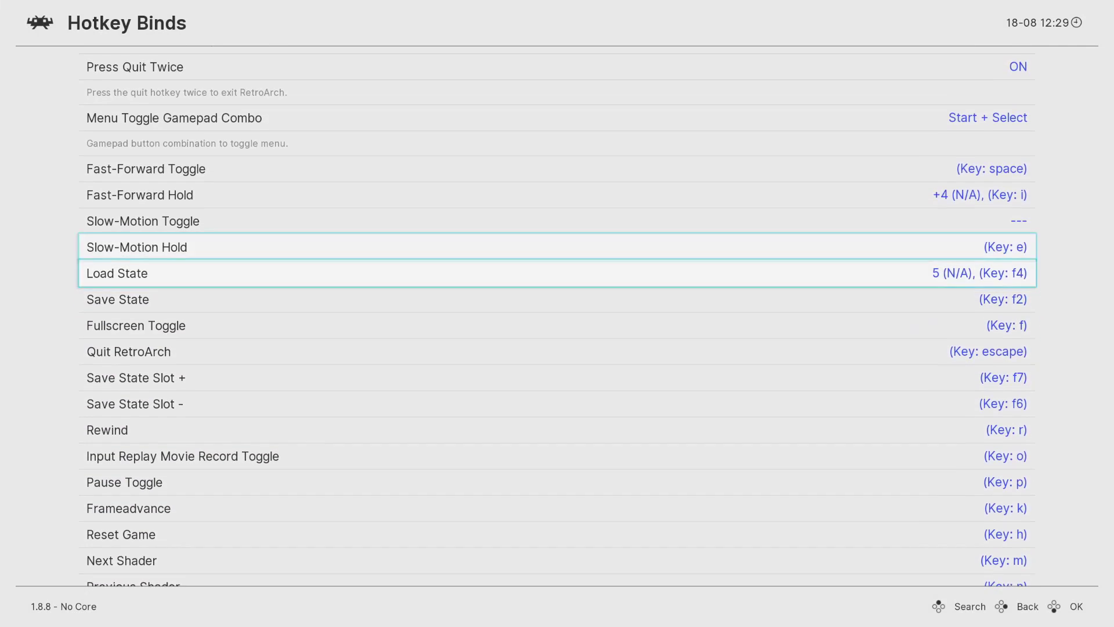
pyautogui.press('Down')
pyautogui.press('Down')
pyautogui.press('Down')
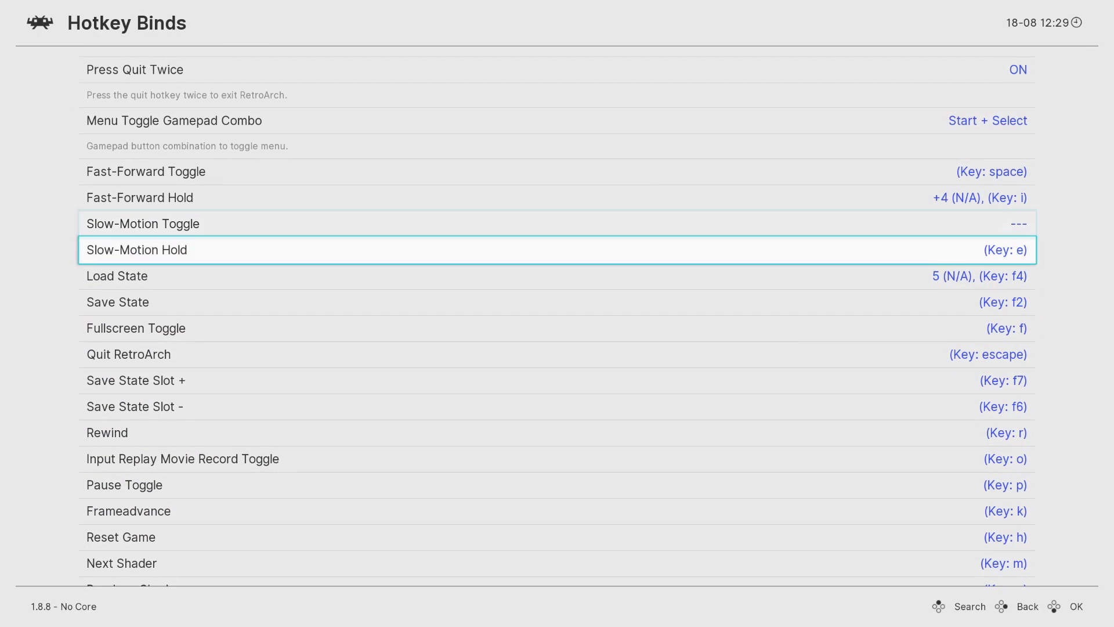
pyautogui.press('Down')
pyautogui.press('Down')
pyautogui.press('Down')
pyautogui.press('Down')
pyautogui.press('Down')
pyautogui.press('Down')
pyautogui.press('Down')
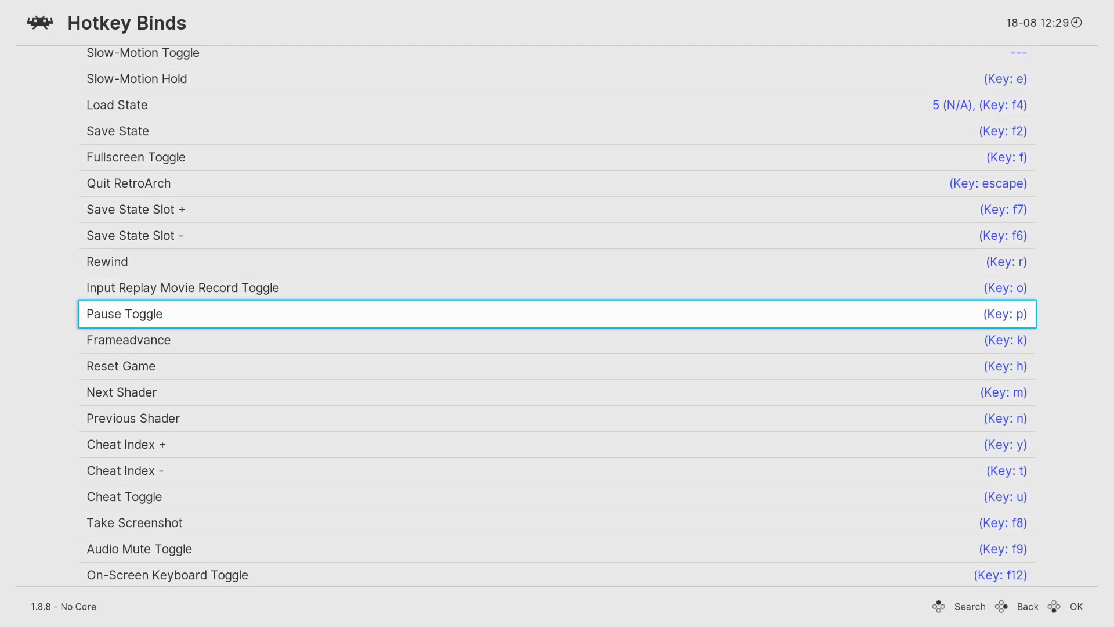
pyautogui.press('Return')
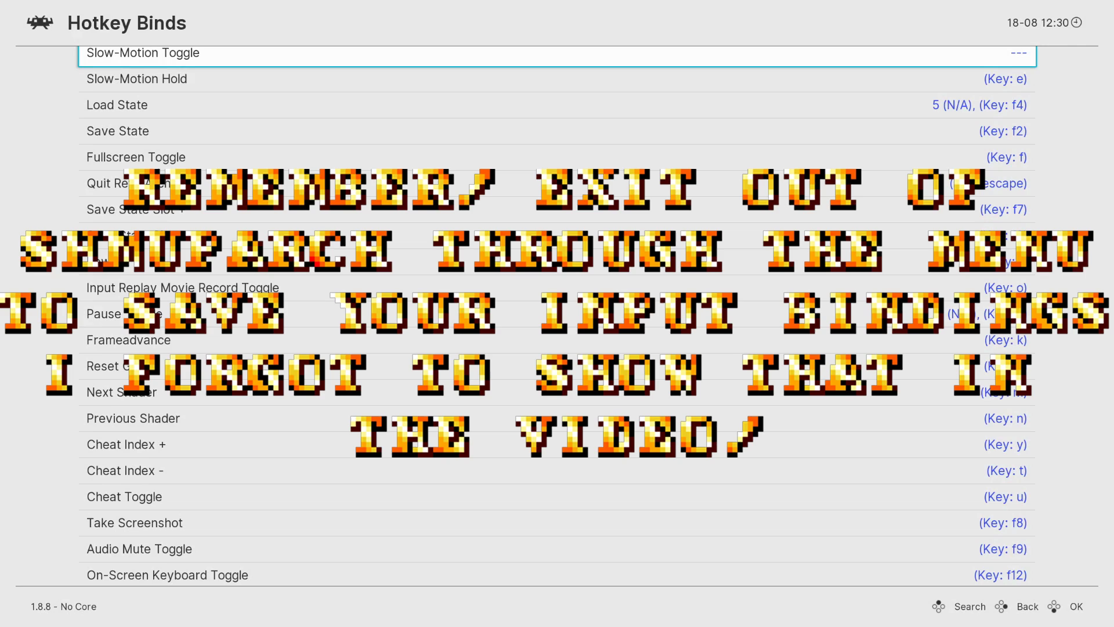
# - Leave the Hotkey Binds and return through the Input settings to the main Settings list
pyautogui.press('BackSpace')
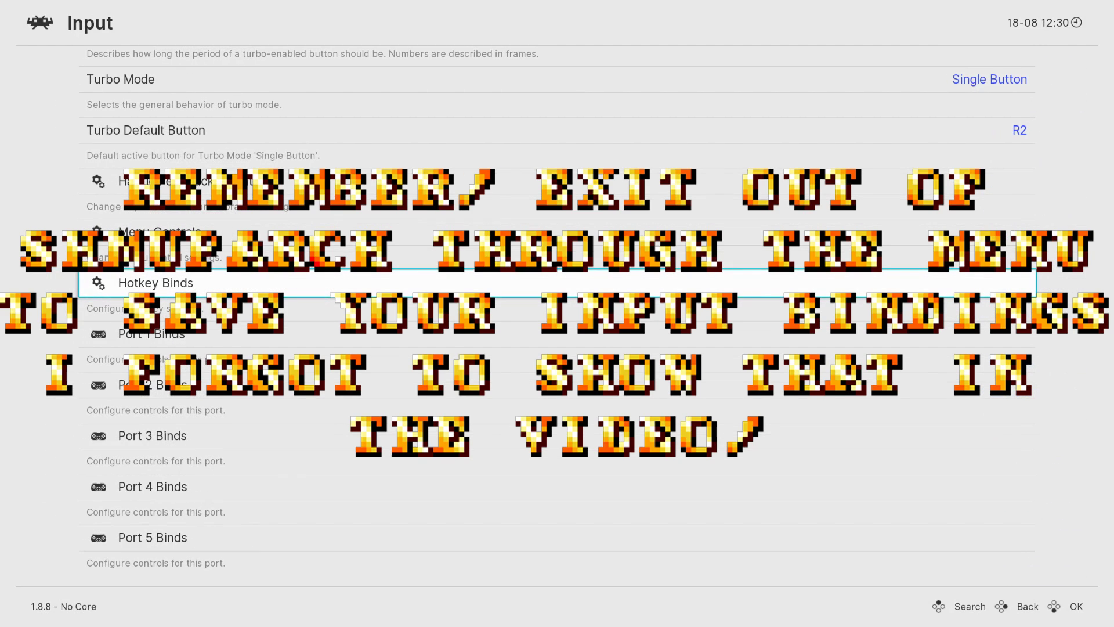
pyautogui.press('Down')
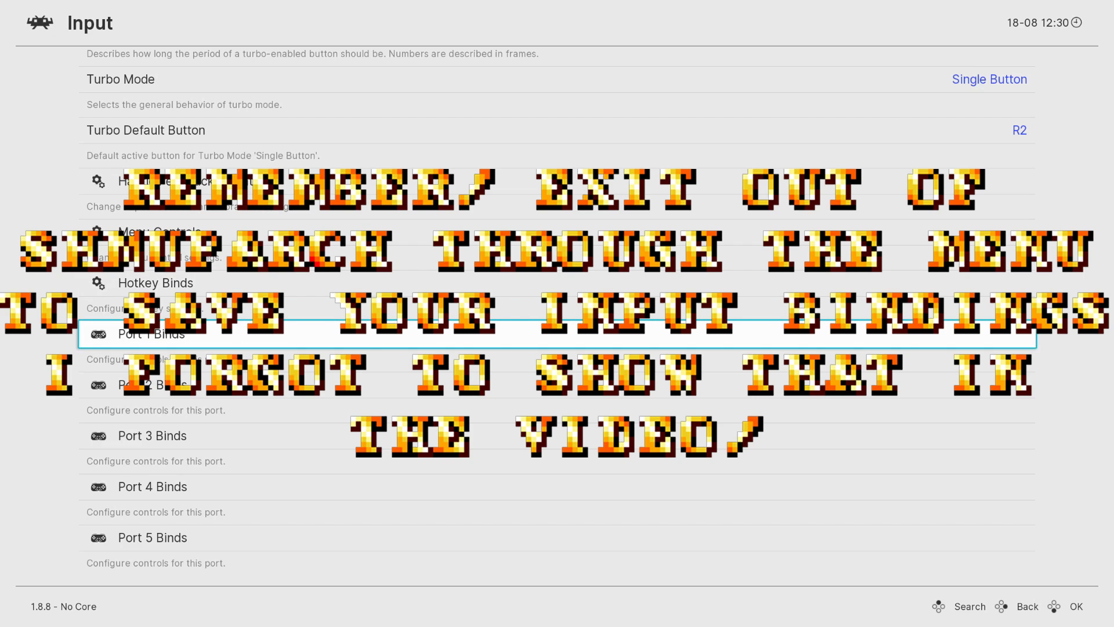
pyautogui.press('Up')
pyautogui.press('Up')
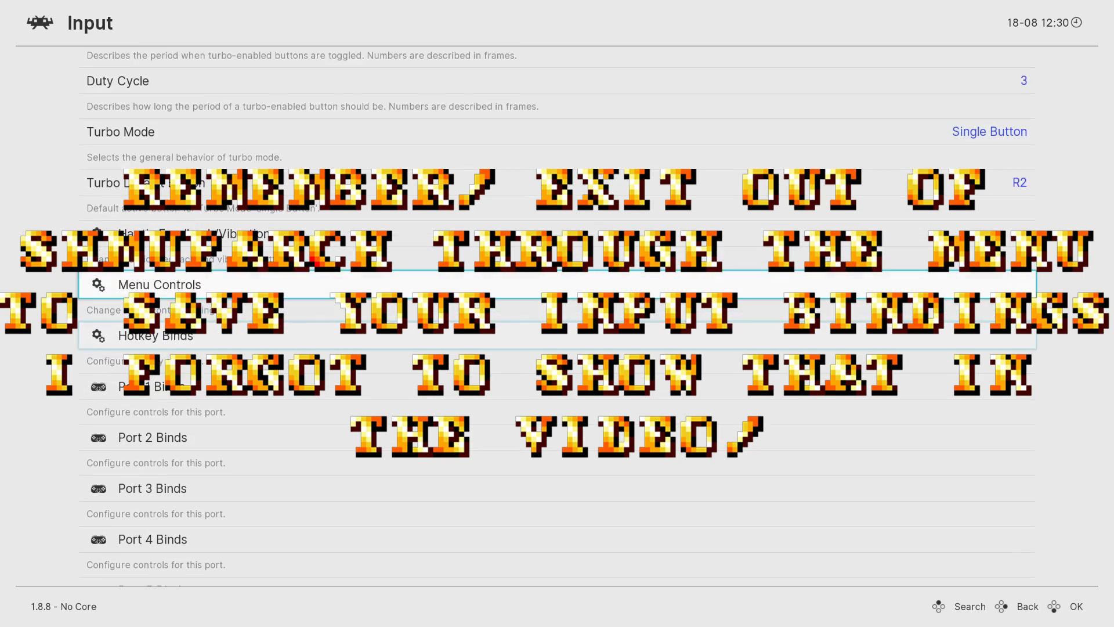
pyautogui.press('Up')
pyautogui.press('Up')
pyautogui.press('Up')
pyautogui.press('Up')
pyautogui.press('BackSpace')
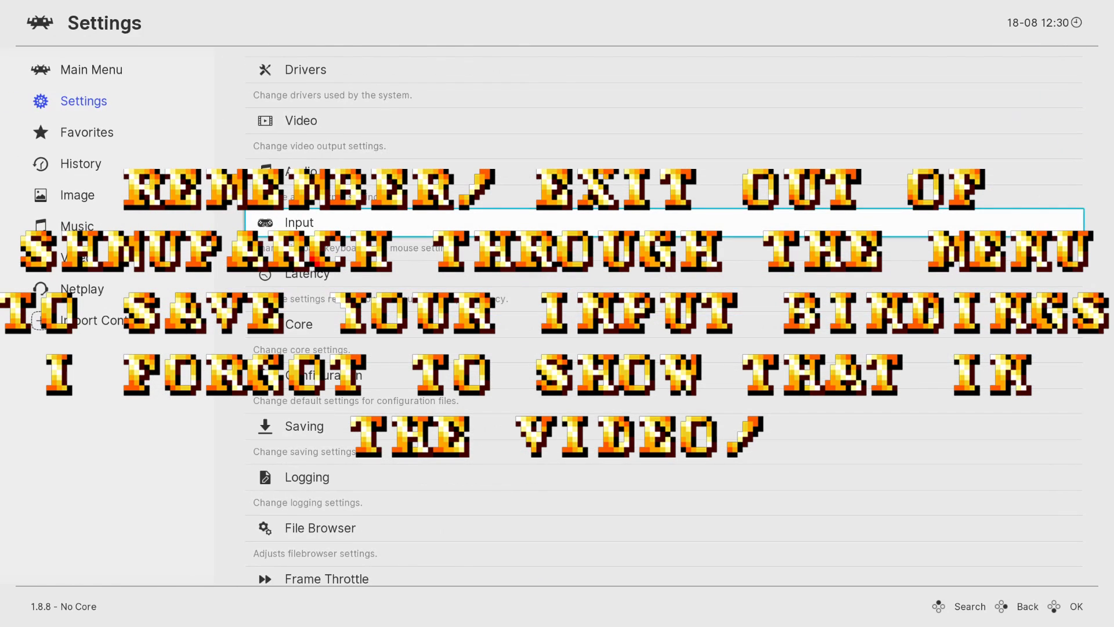
# - Go to the Main Menu section and look over its entries, including Quit RetroArch
pyautogui.press('BackSpace')
pyautogui.press('Down')
pyautogui.press('Down')
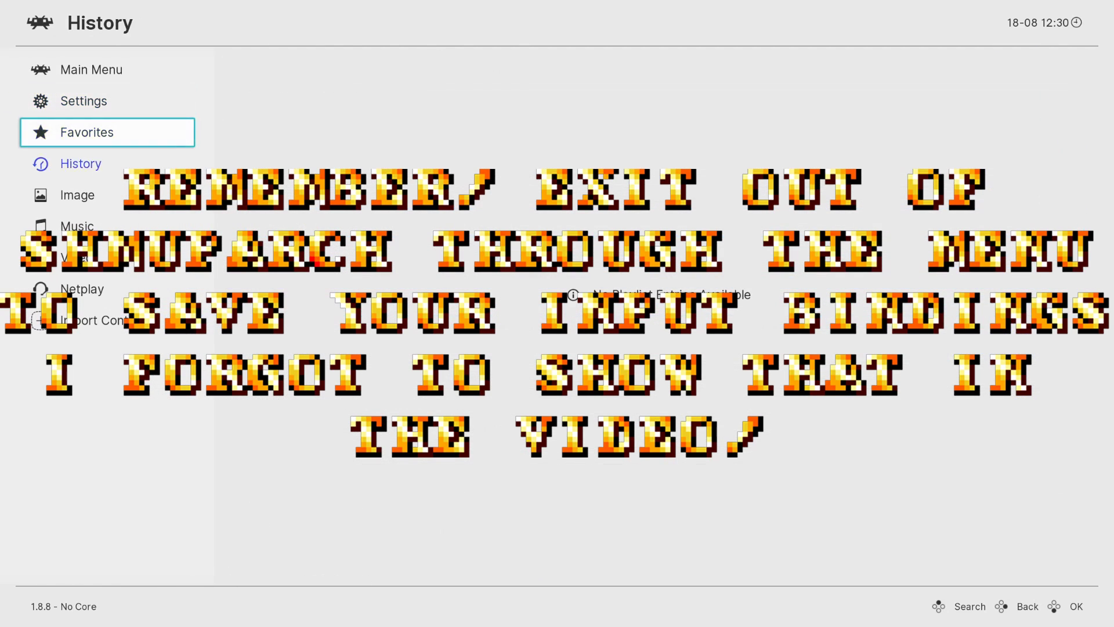
pyautogui.press('Up')
pyautogui.press('Up')
pyautogui.press('Up')
pyautogui.press('Right')
pyautogui.press('Down')
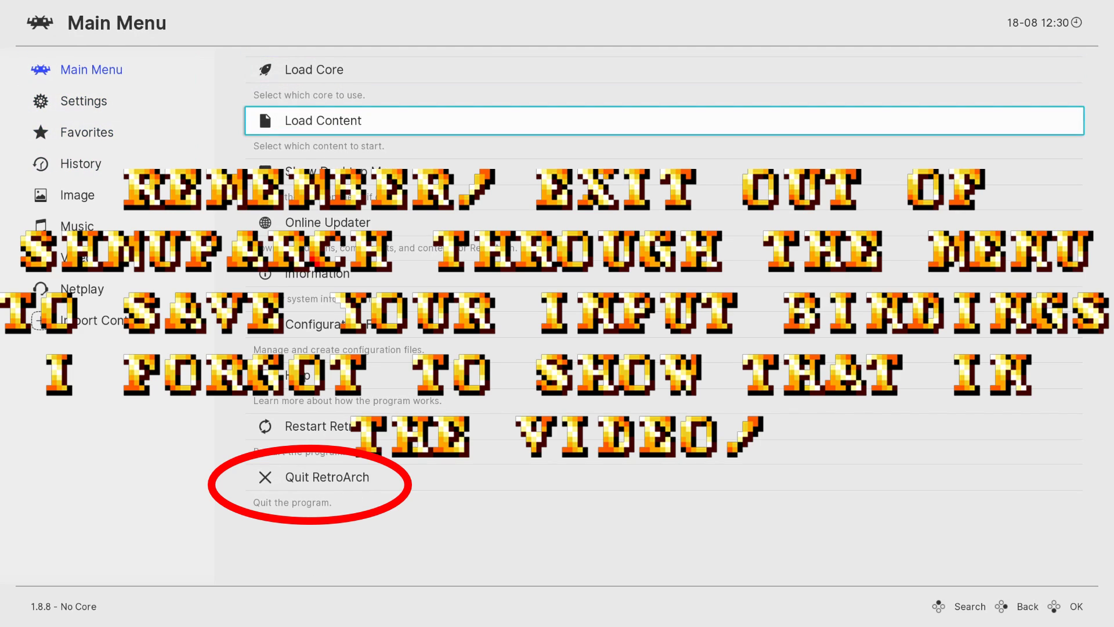
# - Open the Import Content section with its directory, file and manual scan choices
pyautogui.press('Left')
pyautogui.press('Down')
pyautogui.press('Down')
pyautogui.press('Down')
pyautogui.press('Down')
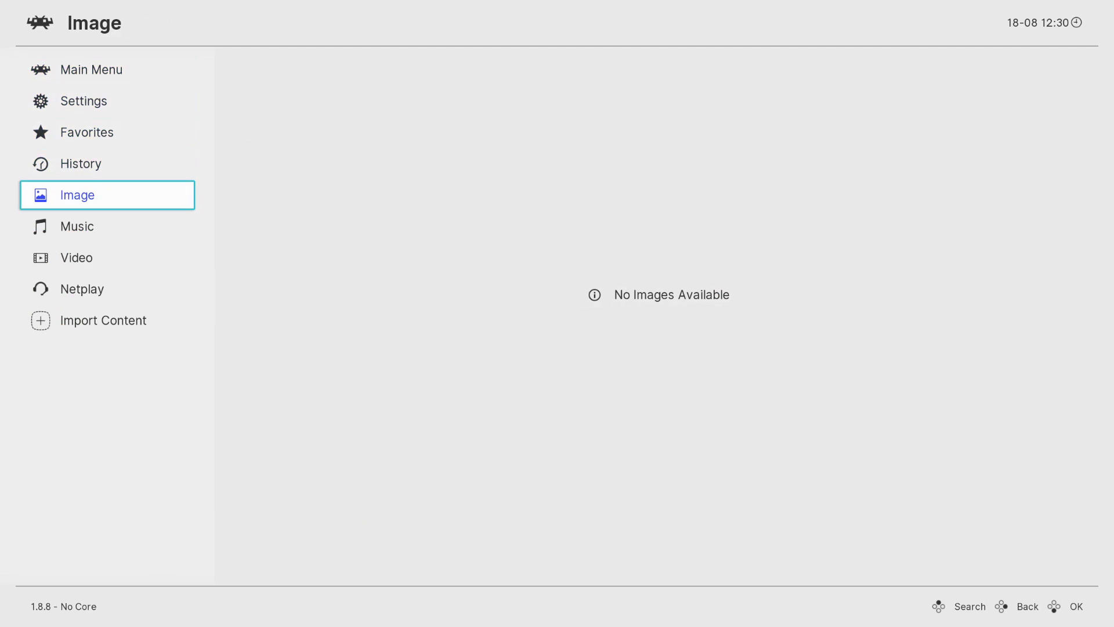
pyautogui.press('Down')
pyautogui.press('Down')
pyautogui.press('Down')
pyautogui.press('Down')
pyautogui.press('Right')
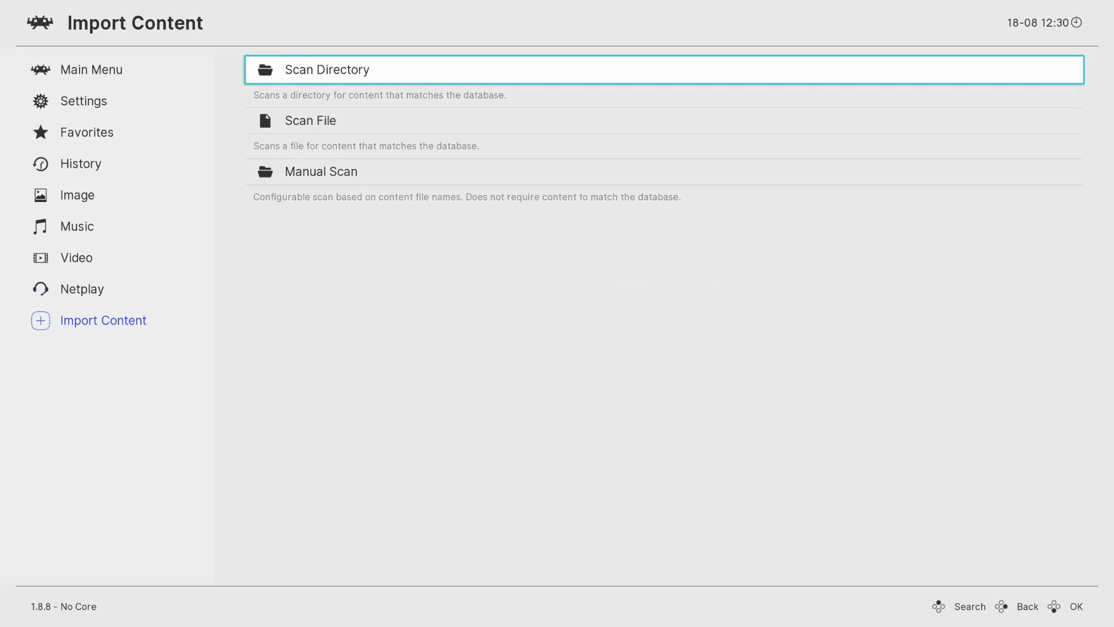
# - Scan the C:\1 legit roms directory for content that matches the database
pyautogui.press('Return')
pyautogui.press('Return')
pyautogui.press('Down')
pyautogui.press('Down')
pyautogui.press('Down')
pyautogui.press('Down')
pyautogui.press('Return')
pyautogui.press('Down')
pyautogui.press('Down')
pyautogui.press('Up')
pyautogui.press('Up')
pyautogui.press('Down')
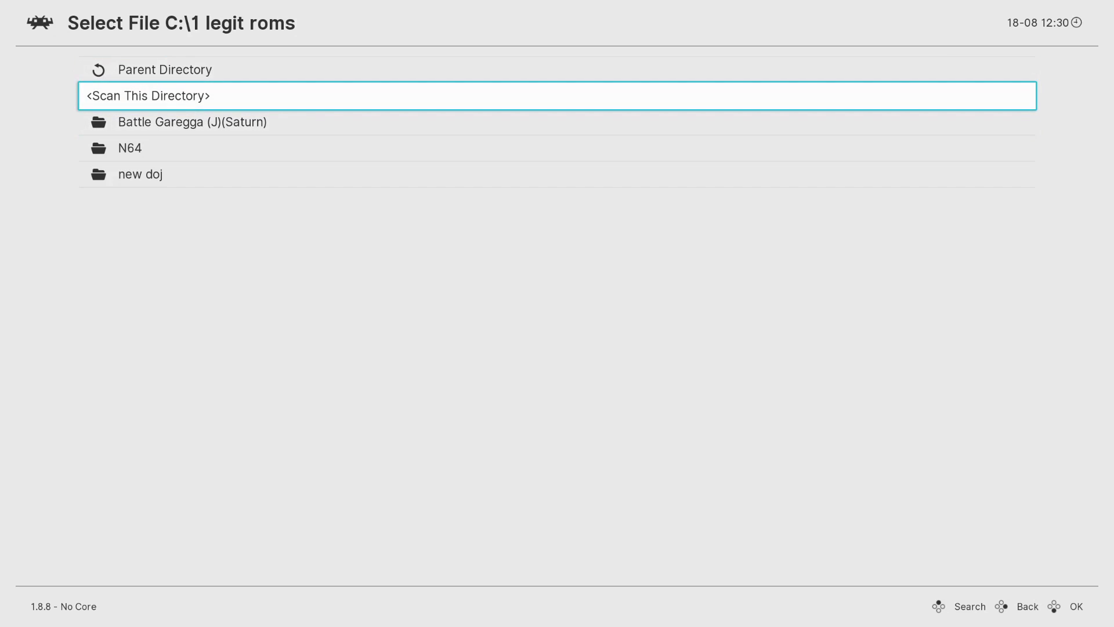
pyautogui.press('Return')
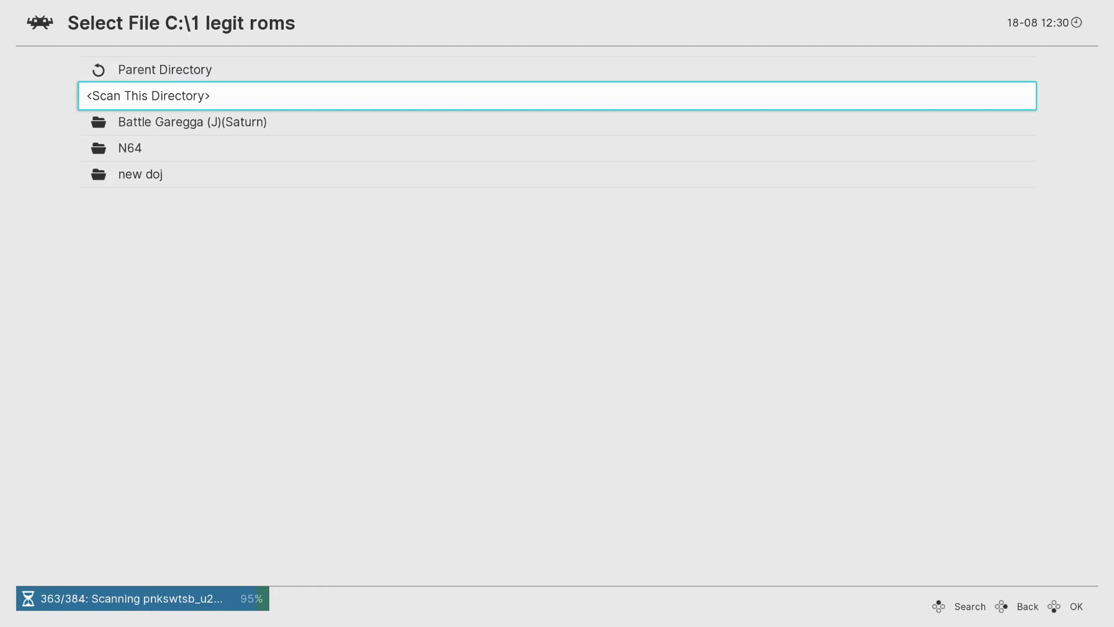
# - Leave the directory browser and open the Arcade Games playlist
pyautogui.press('BackSpace')
pyautogui.press('BackSpace')
pyautogui.press('BackSpace')
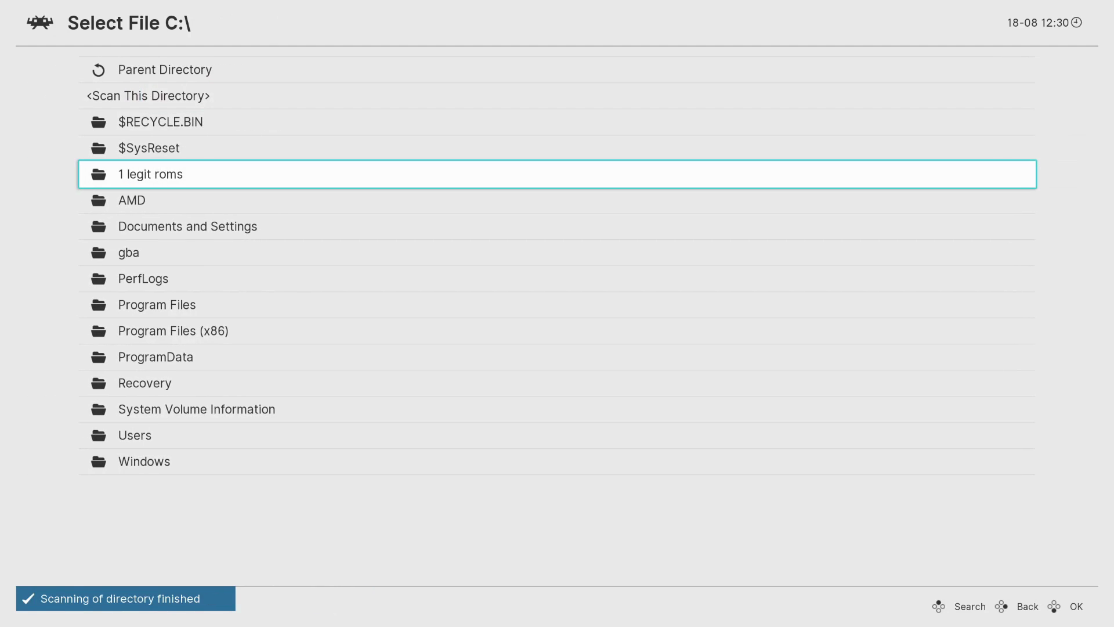
pyautogui.press('Left')
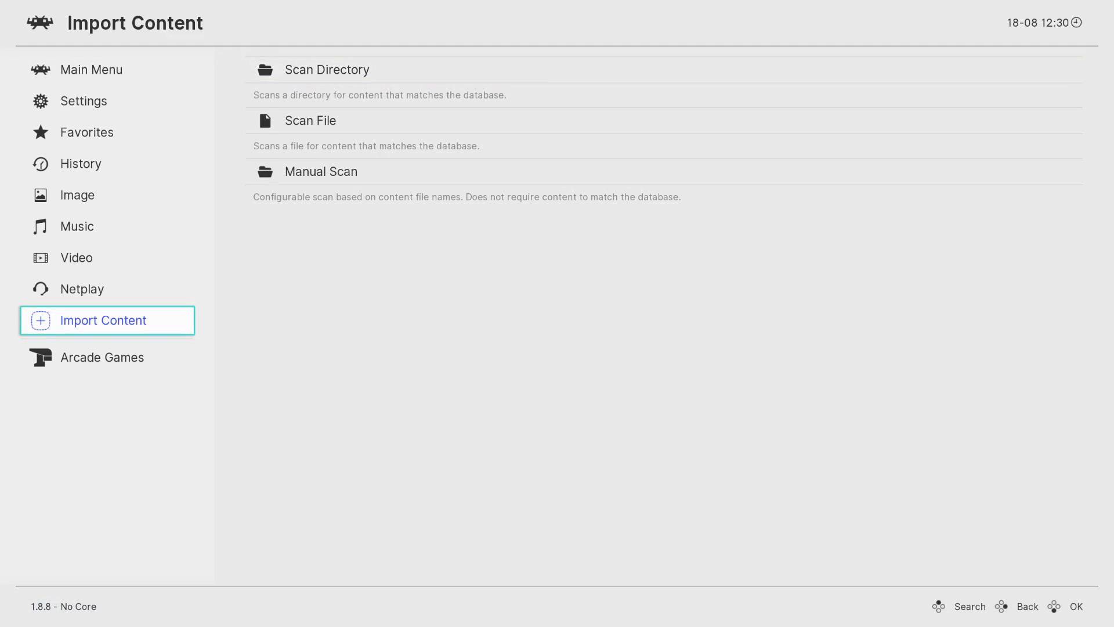
pyautogui.press('Down')
pyautogui.press('Right')
# - Look through the scanned games listed in the Arcade Games playlist
pyautogui.press('Down')
pyautogui.press('Down')
pyautogui.press('Down')
pyautogui.press('Down')
pyautogui.press('Down')
pyautogui.press('Down')
pyautogui.press('Down')
pyautogui.press('Down')
pyautogui.press('Down')
pyautogui.press('Down')
pyautogui.press('Down')
pyautogui.press('Down')
pyautogui.press('Down')
pyautogui.press('Down')
pyautogui.press('Down')
pyautogui.press('Up')
pyautogui.press('Up')
pyautogui.press('Up')
pyautogui.press('Up')
pyautogui.press('Up')
pyautogui.press('Up')
pyautogui.press('Up')
pyautogui.press('Up')
pyautogui.press('Down')
pyautogui.press('Down')
pyautogui.press('Down')
pyautogui.press('Down')
pyautogui.press('Down')
pyautogui.press('Down')
pyautogui.press('Down')
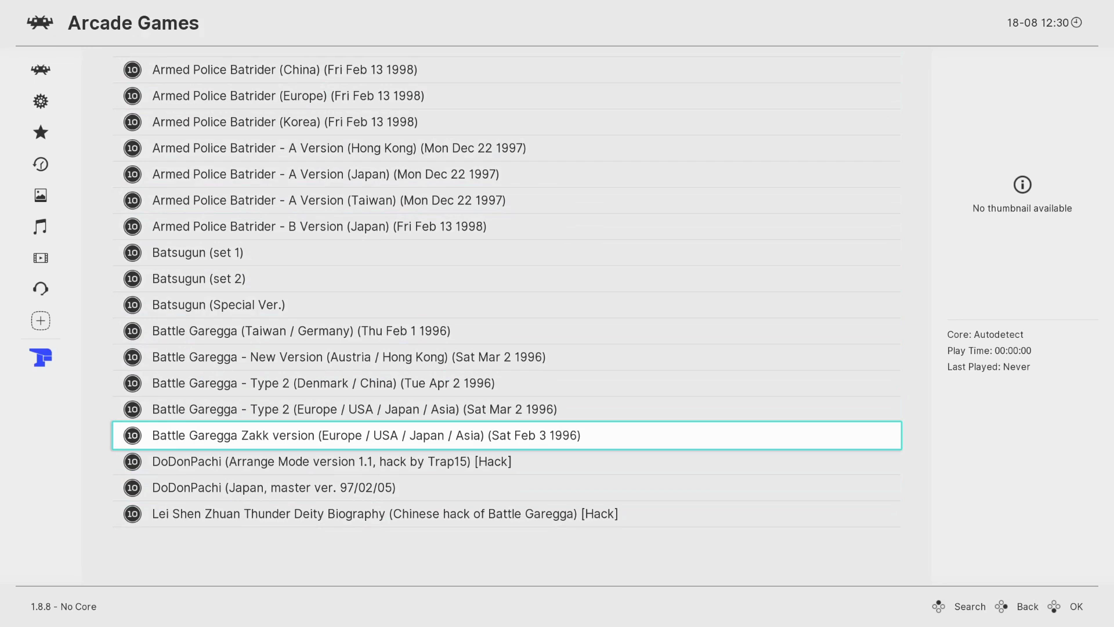
# - Return to the Main Menu and open Load Content
pyautogui.press('Left')
pyautogui.press('Up')
pyautogui.press('Up')
pyautogui.press('Up')
pyautogui.press('Up')
pyautogui.press('Up')
pyautogui.press('Up')
pyautogui.press('Up')
pyautogui.press('Up')
pyautogui.press('Up')
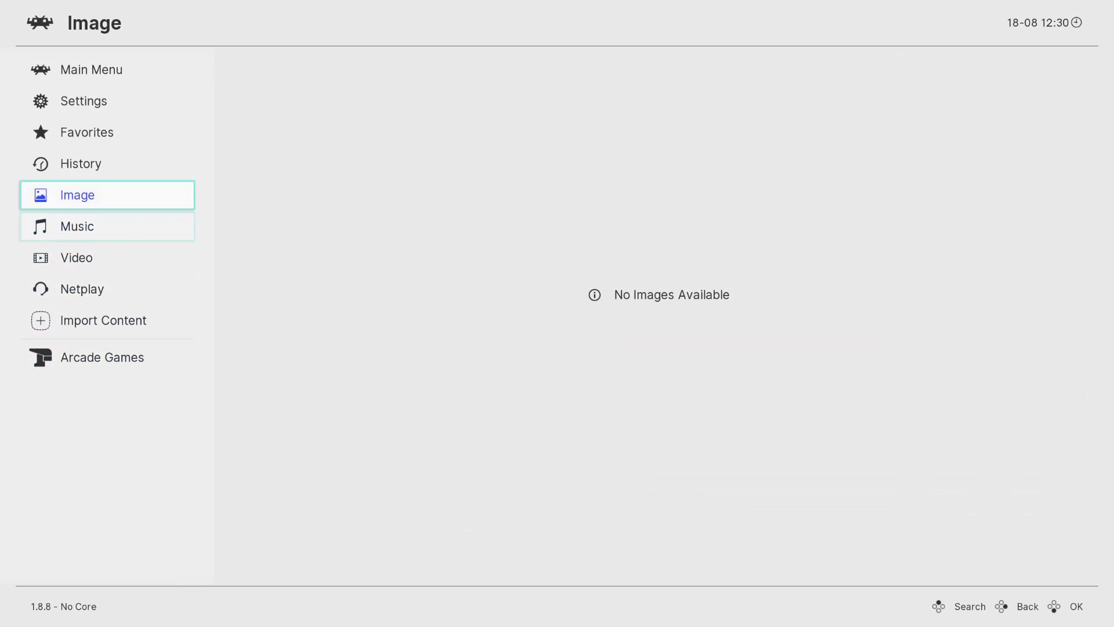
pyautogui.press('Right')
pyautogui.press('Down')
pyautogui.press('Return')
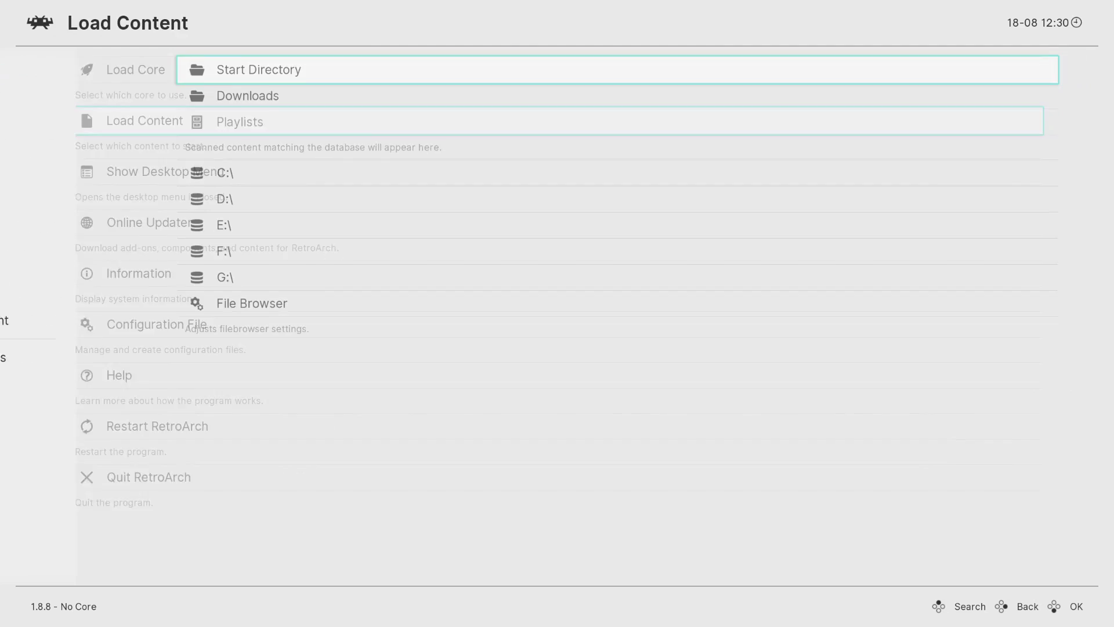
# - Browse to the 1 legit roms folder on the C:\ drive
pyautogui.press('Down')
pyautogui.press('Down')
pyautogui.press('Down')
pyautogui.press('Down')
pyautogui.press('Up')
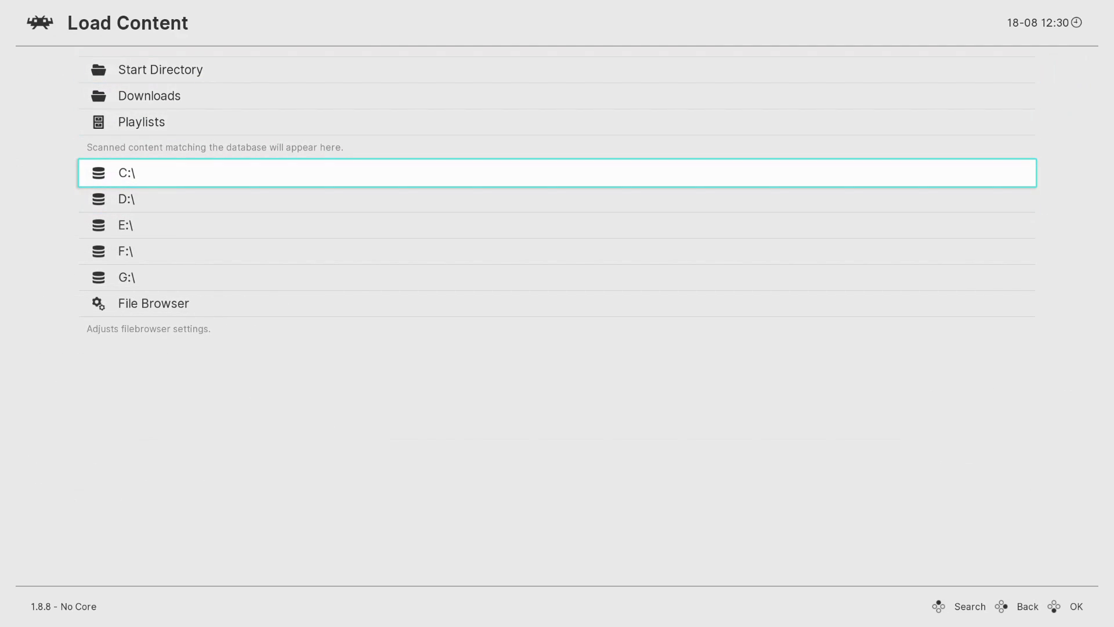
pyautogui.press('Return')
pyautogui.press('Down')
pyautogui.press('Down')
pyautogui.press('Down')
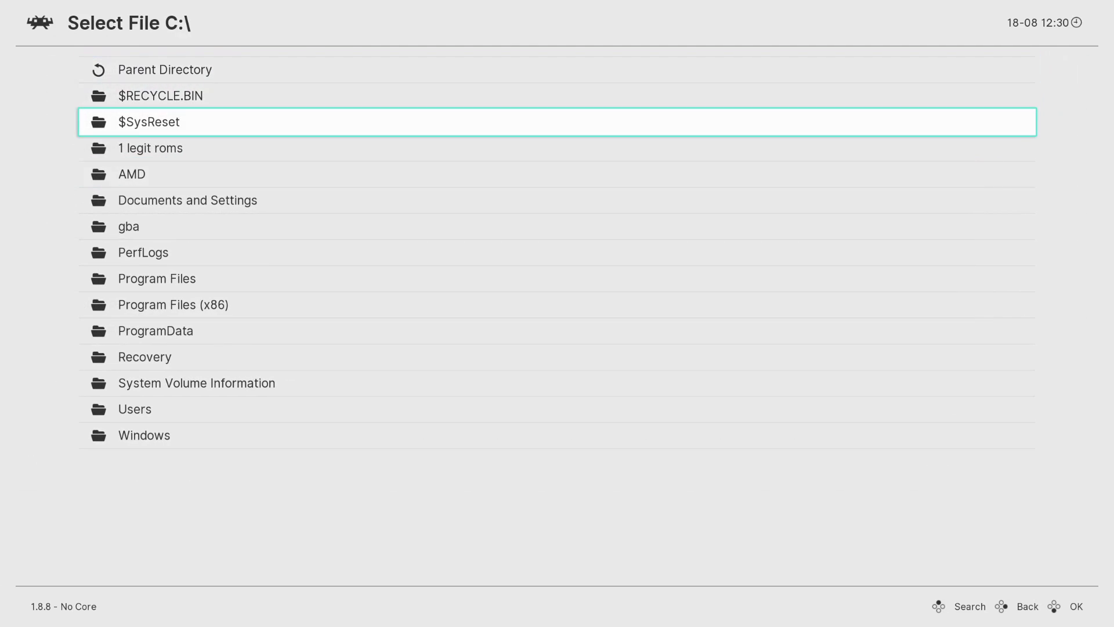
pyautogui.press('Return')
# - Examine the zipped ROM files in the 1 legit roms folder
pyautogui.press('Down')
pyautogui.press('Down')
pyautogui.press('Down')
pyautogui.press('Down')
pyautogui.press('Down')
pyautogui.press('Down')
pyautogui.press('Down')
pyautogui.press('Down')
pyautogui.press('Down')
pyautogui.press('Down')
pyautogui.press('Down')
pyautogui.press('Down')
pyautogui.press('Down')
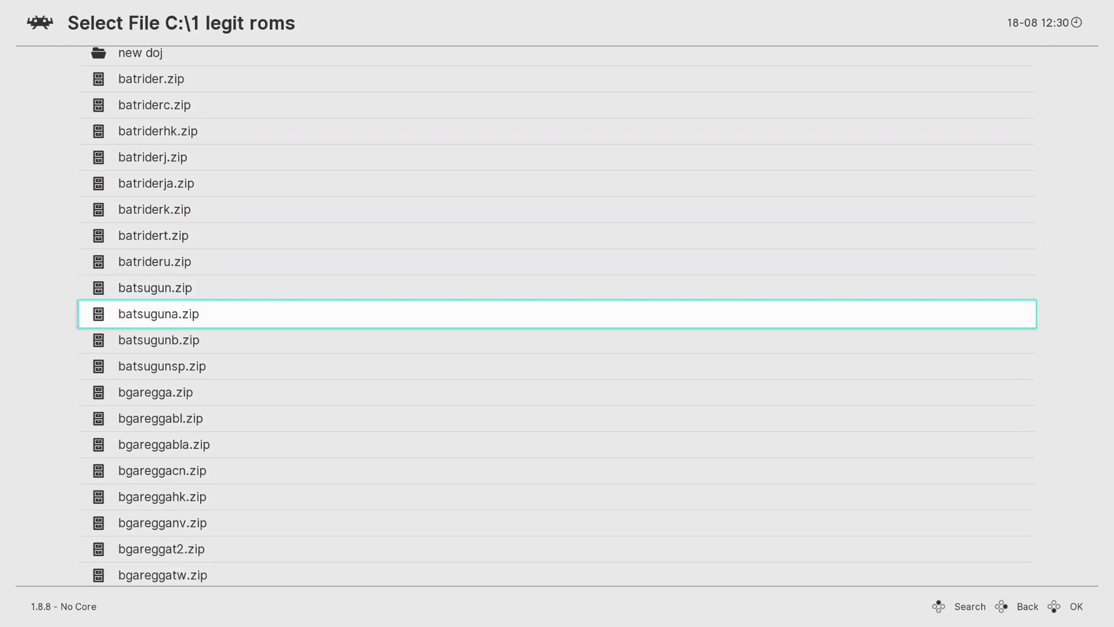
# - Leave Load Content and return to the Arcade Games playlist
pyautogui.press('BackSpace')
pyautogui.press('BackSpace')
pyautogui.press('BackSpace')
pyautogui.press('Left')
pyautogui.press('Down')
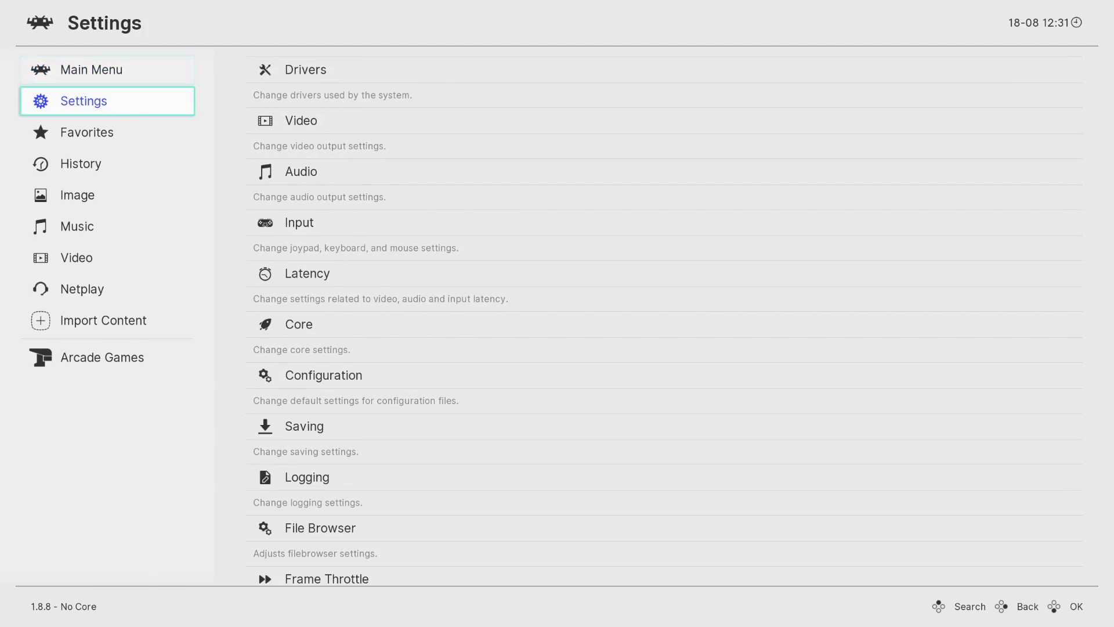
pyautogui.press('Up')
pyautogui.press('Up')
pyautogui.press('Right')
# - Launch DoDonPachi (Japan, master ver. 97/02/05) from the playlist with the FinalBurn Neo core
pyautogui.press('Down')
pyautogui.press('Down')
pyautogui.press('Down')
pyautogui.press('Down')
pyautogui.press('Down')
pyautogui.press('Down')
pyautogui.press('Down')
pyautogui.press('Down')
pyautogui.press('Down')
pyautogui.press('Down')
pyautogui.press('Down')
pyautogui.press('Down')
pyautogui.press('Down')
pyautogui.press('Down')
pyautogui.press('Down')
pyautogui.press('Down')
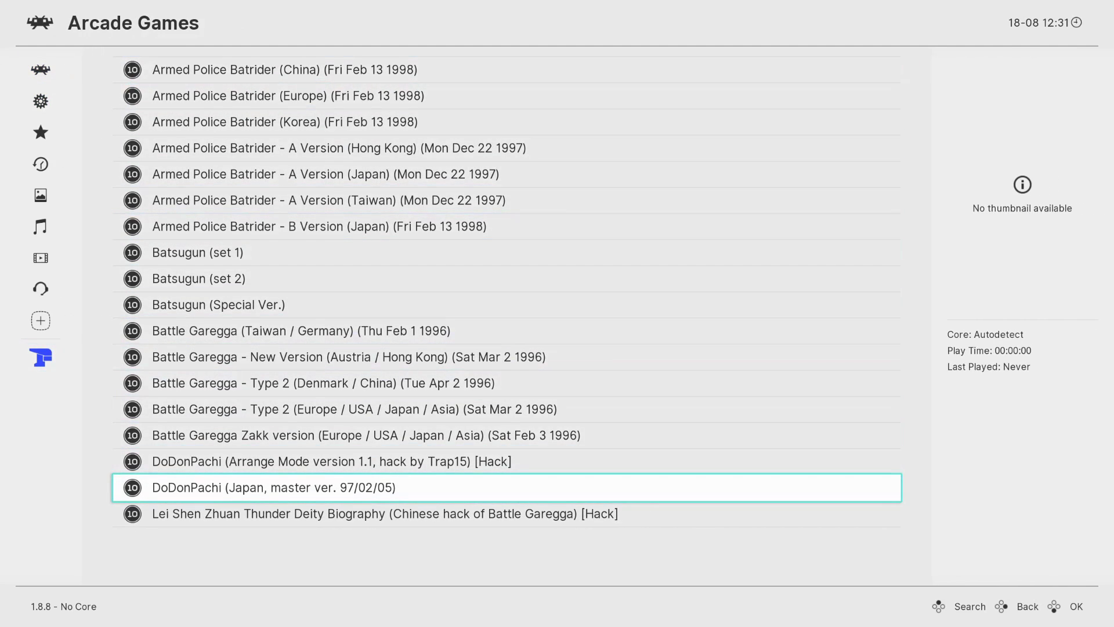
pyautogui.press('Return')
pyautogui.press('Down')
pyautogui.press('Down')
pyautogui.press('Down')
pyautogui.press('Down')
pyautogui.press('Return')
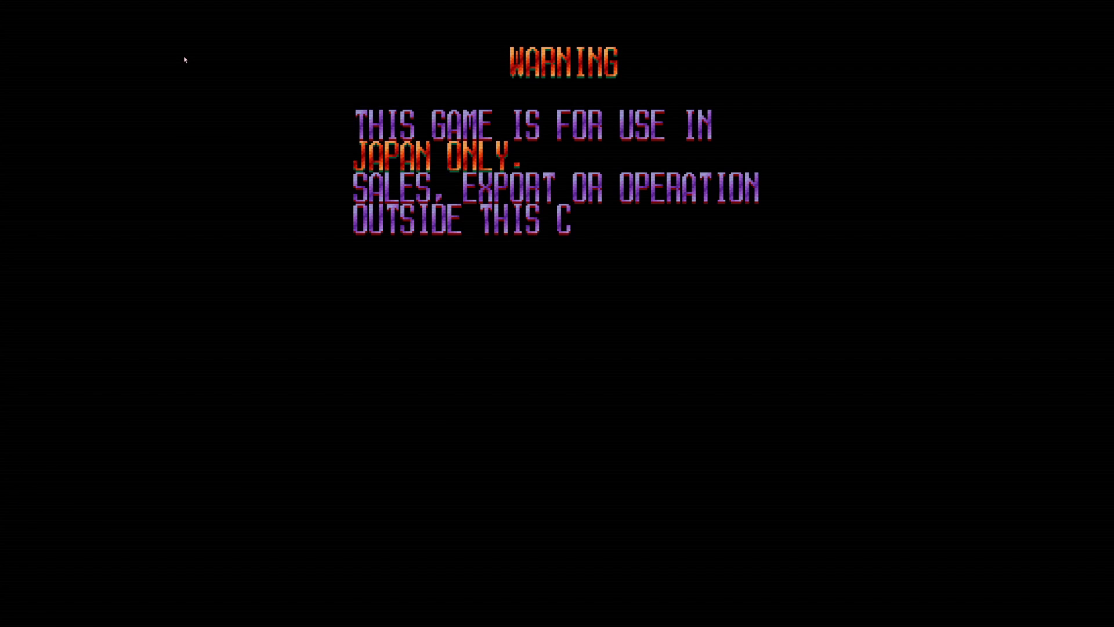
# - Fast-forward through the game's startup screens and insert one credit
pyautogui.press('F1')
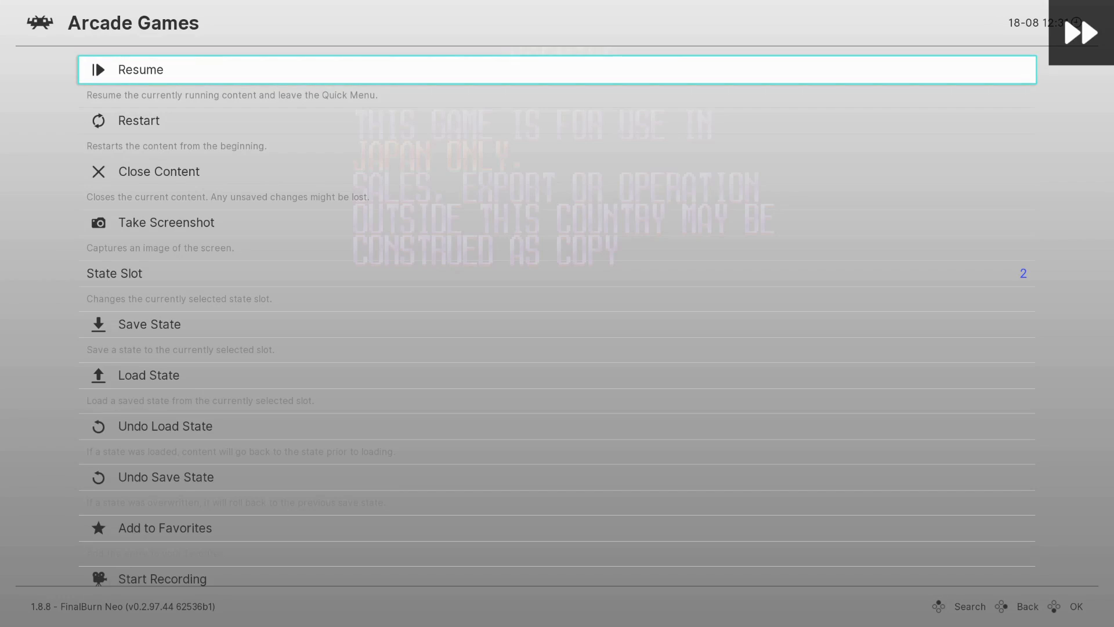
pyautogui.press('F1')
pyautogui.press('space')
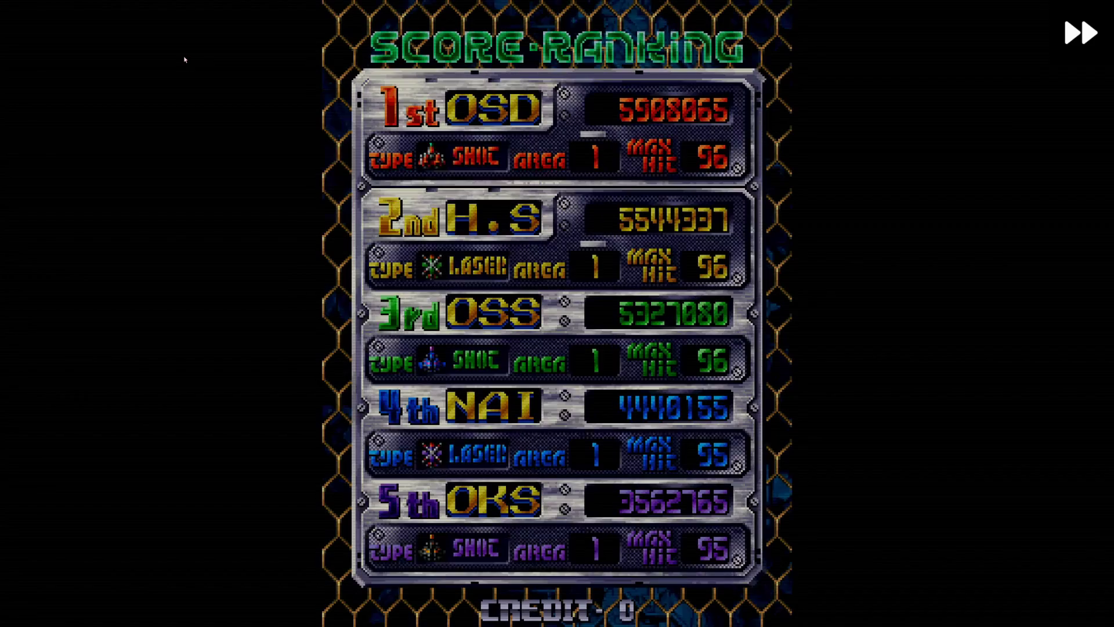
pyautogui.press('space')
pyautogui.press('shift')
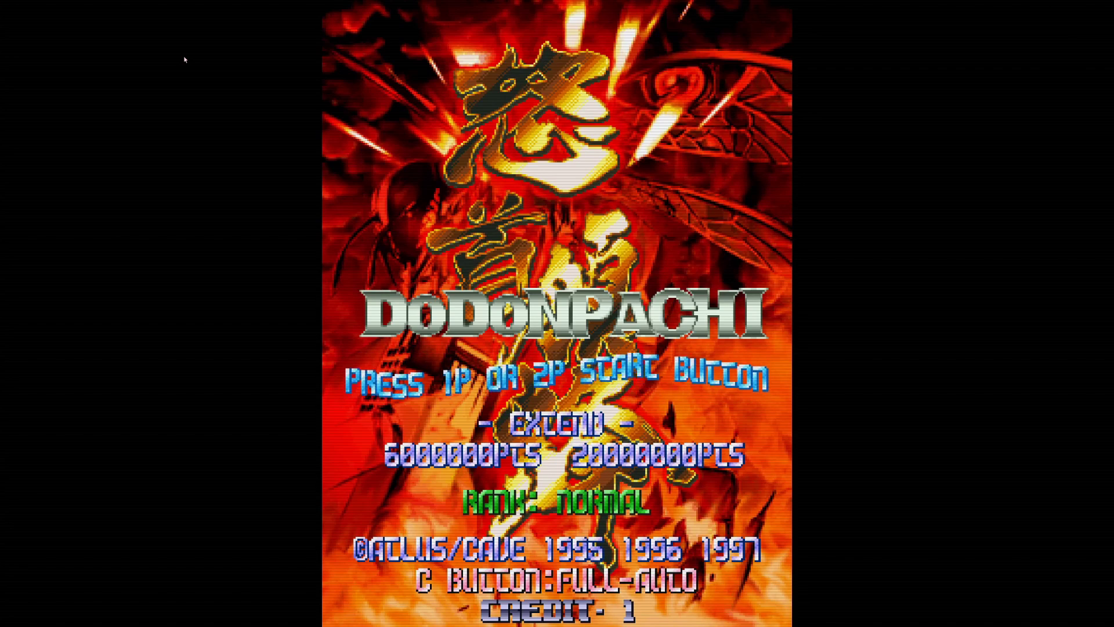
# - Turn on Vertical mode in DoDonPachi's core options
pyautogui.press('F1')
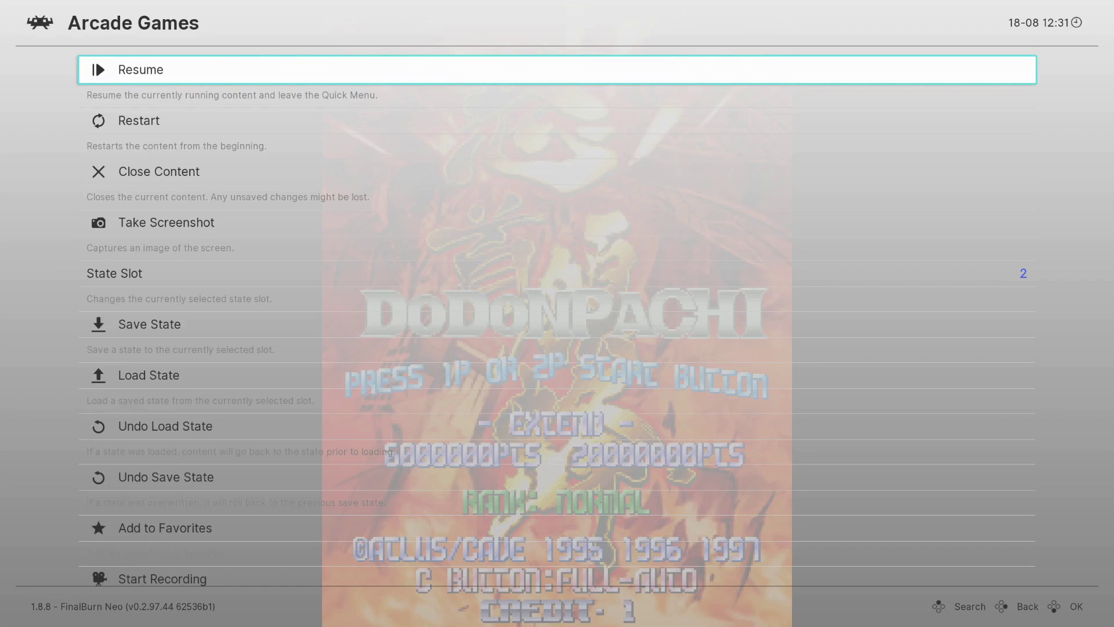
pyautogui.press('Down')
pyautogui.press('Down')
pyautogui.press('Down')
pyautogui.press('Down')
pyautogui.press('Down')
pyautogui.press('Down')
pyautogui.press('Down')
pyautogui.press('Down')
pyautogui.press('Down')
pyautogui.press('Down')
pyautogui.press('Down')
pyautogui.press('Down')
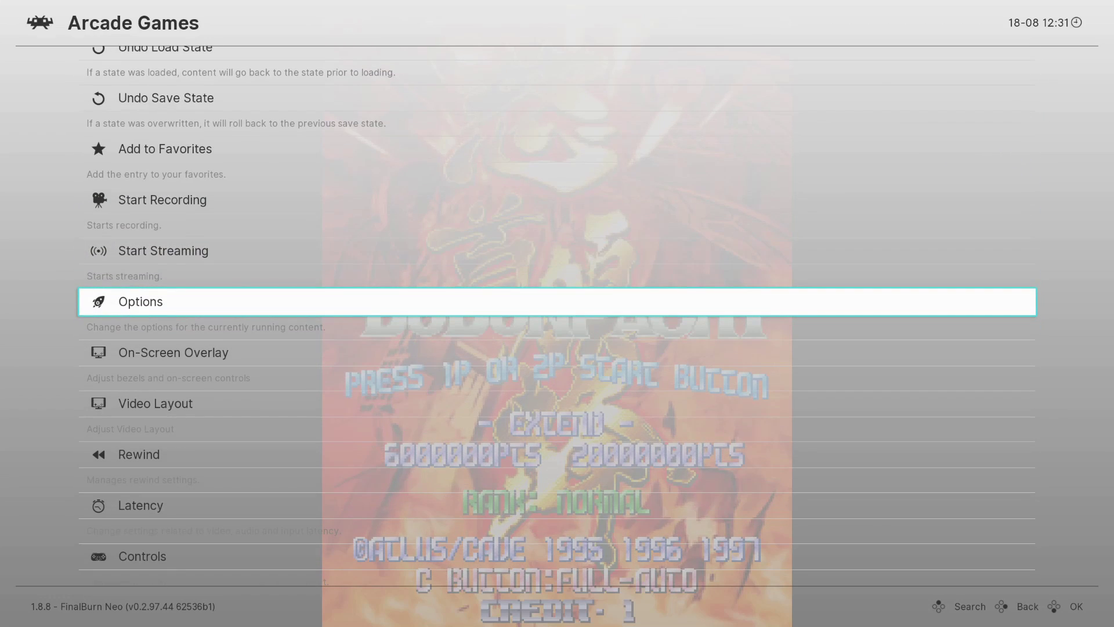
pyautogui.press('Return')
pyautogui.press('Down')
pyautogui.press('Down')
pyautogui.press('Return')
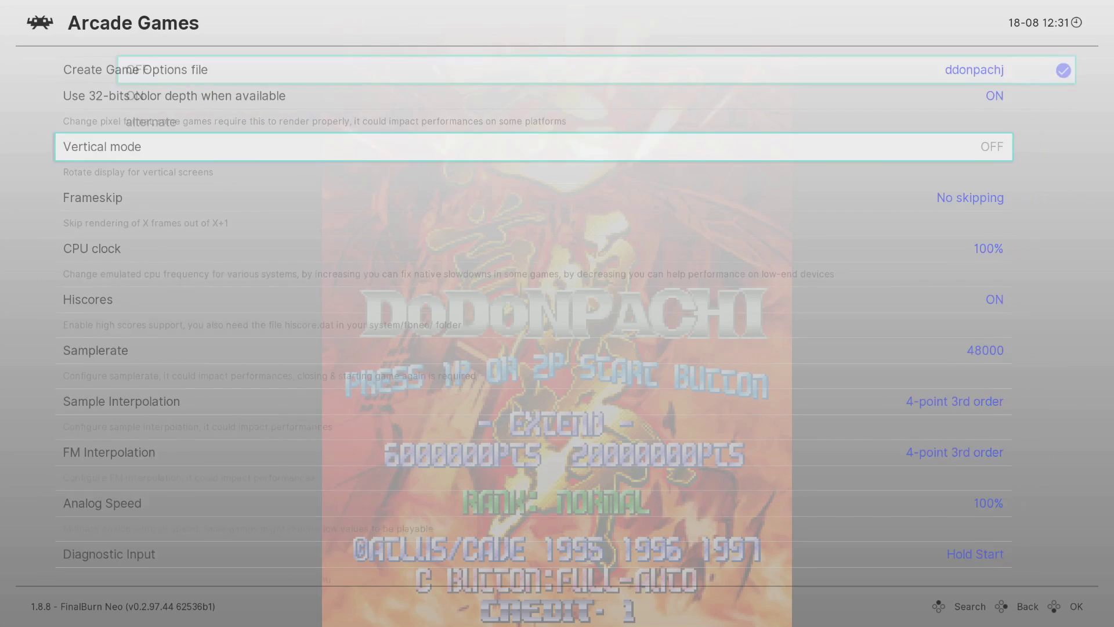
pyautogui.press('Down')
pyautogui.press('Return')
pyautogui.press('BackSpace')
pyautogui.press('BackSpace')
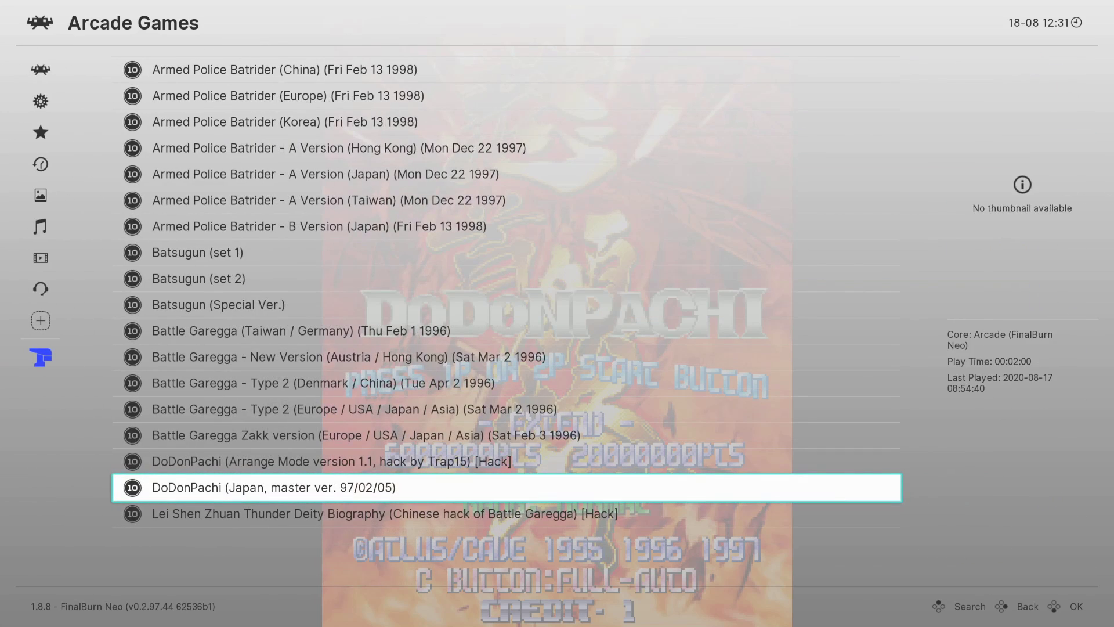
# - Turn off Vertical mode in DoDonPachi's core options and resume the game
pyautogui.press('BackSpace')
pyautogui.press('Up')
pyautogui.press('Up')
pyautogui.press('Up')
pyautogui.press('Up')
pyautogui.press('Up')
pyautogui.press('Up')
pyautogui.press('Up')
pyautogui.press('Up')
pyautogui.press('Up')
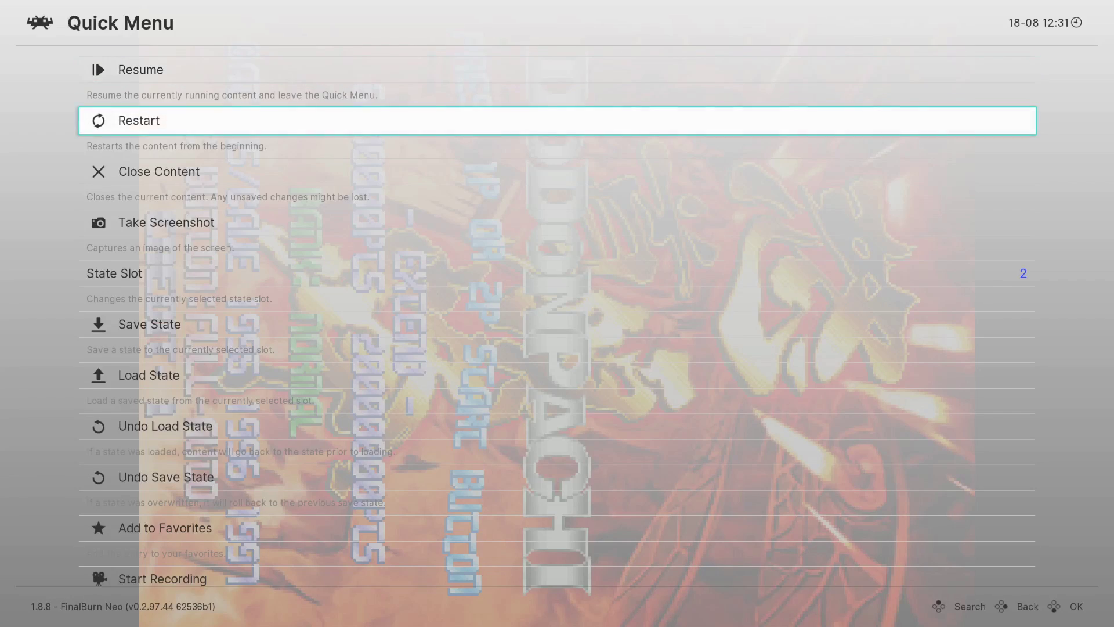
pyautogui.press('Return')
pyautogui.press('Down')
pyautogui.press('Down')
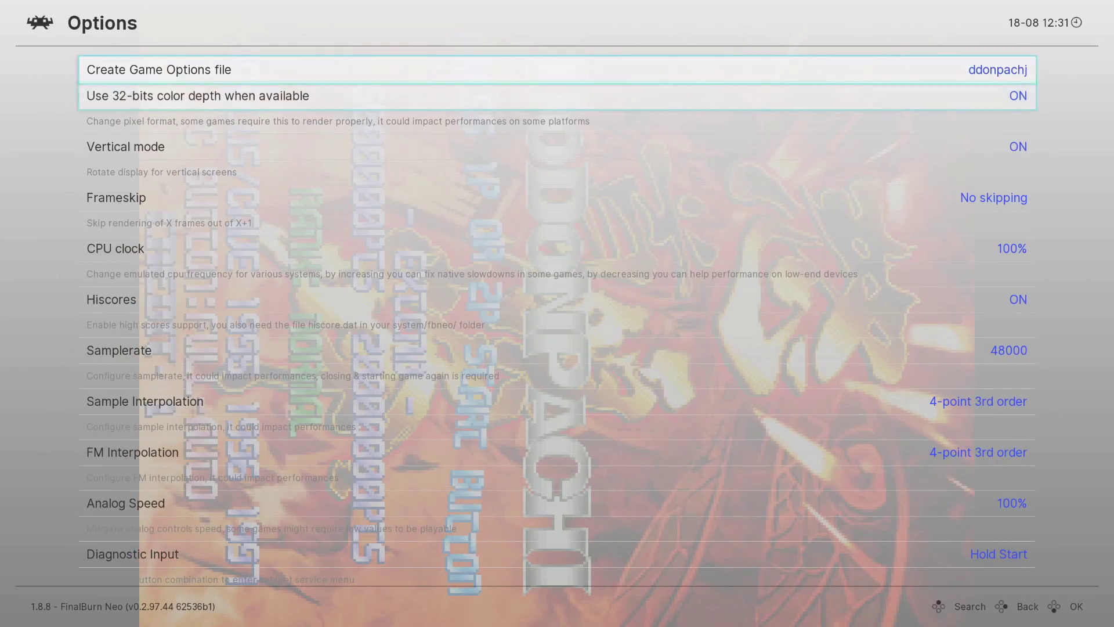
pyautogui.press('Return')
pyautogui.press('Up')
pyautogui.press('Return')
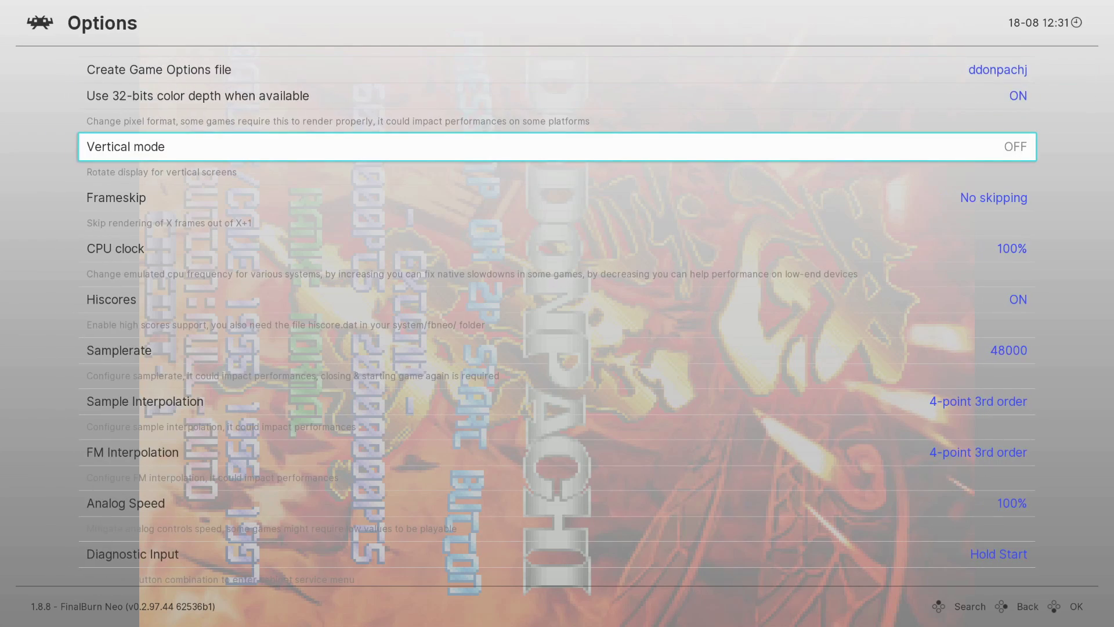
pyautogui.press('BackSpace')
pyautogui.press('BackSpace')
pyautogui.press('Return')
pyautogui.click(185, 59)
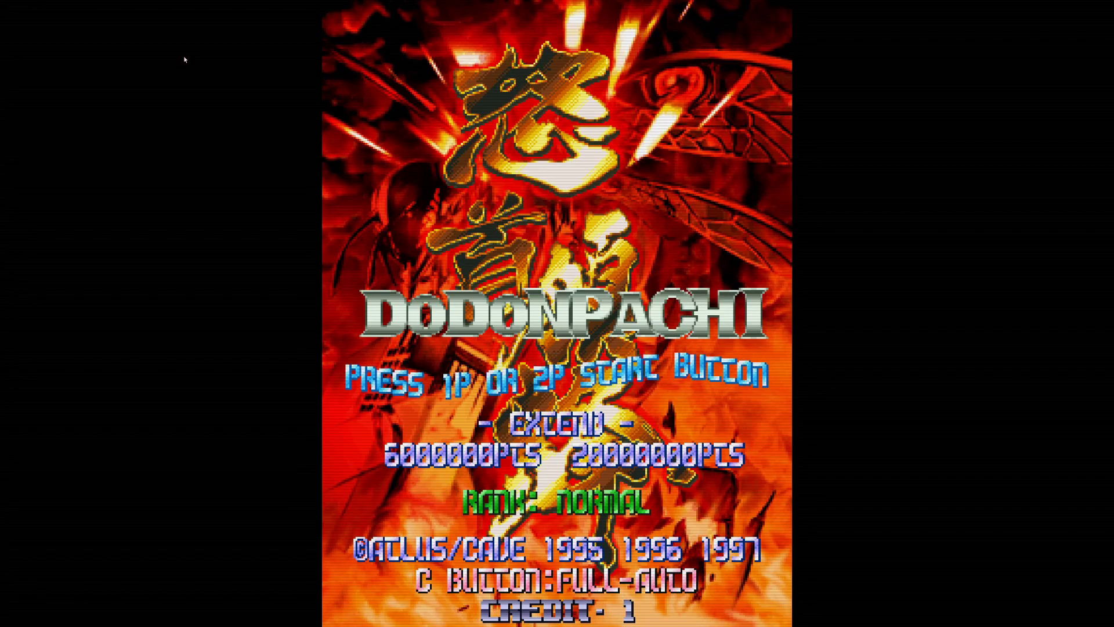
# - Start a one-player game, confirm the blue ship and play into the first stage
pyautogui.press('Return')
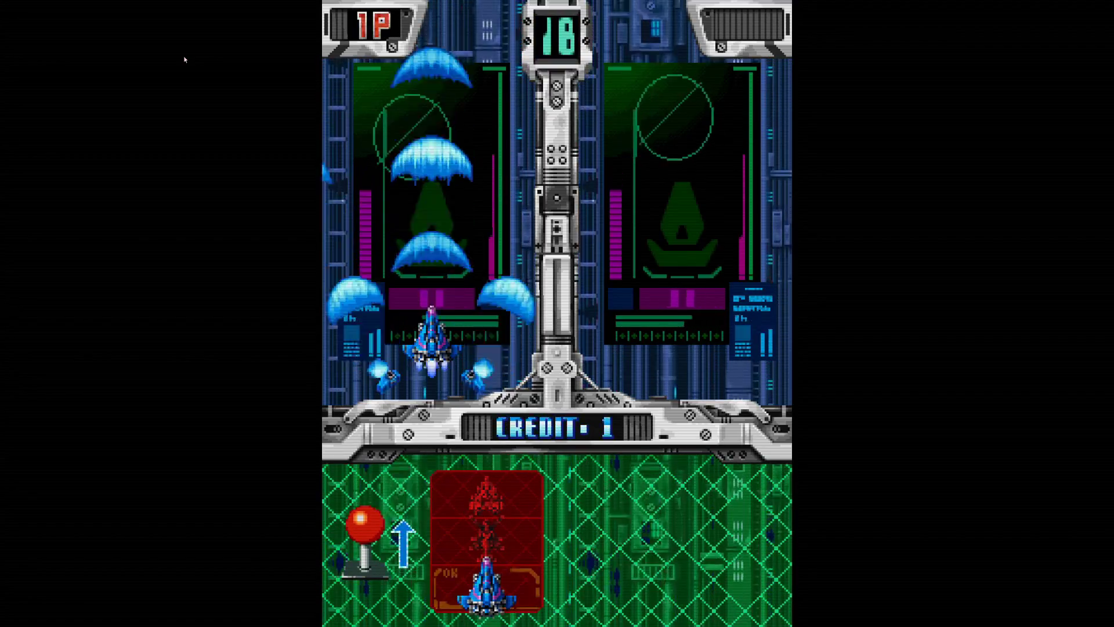
pyautogui.press('z')
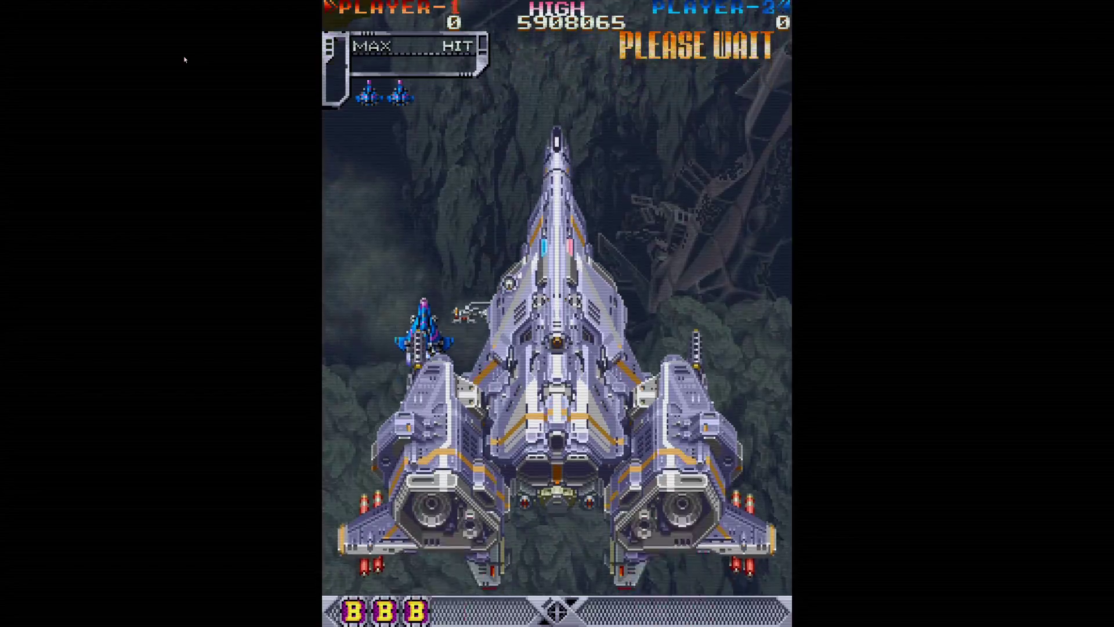
pyautogui.press('Left')
pyautogui.press('Down')
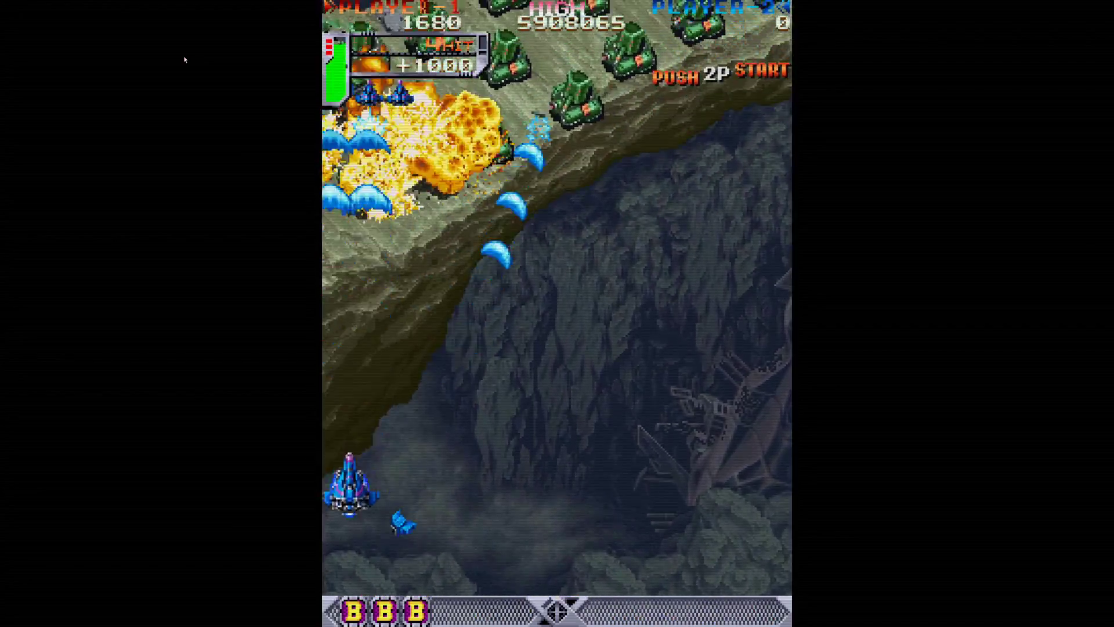
# - Look over the User Interface settings and their Appearance options
pyautogui.press('F1')
pyautogui.press('BackSpace')
pyautogui.press('Left')
pyautogui.press('Down')
pyautogui.press('Right')
pyautogui.press('Down')
pyautogui.press('Down')
pyautogui.press('Down')
pyautogui.press('Down')
pyautogui.press('Down')
pyautogui.press('Down')
pyautogui.press('Down')
pyautogui.press('Down')
pyautogui.press('Down')
pyautogui.press('Down')
pyautogui.press('Down')
pyautogui.press('Down')
pyautogui.press('Down')
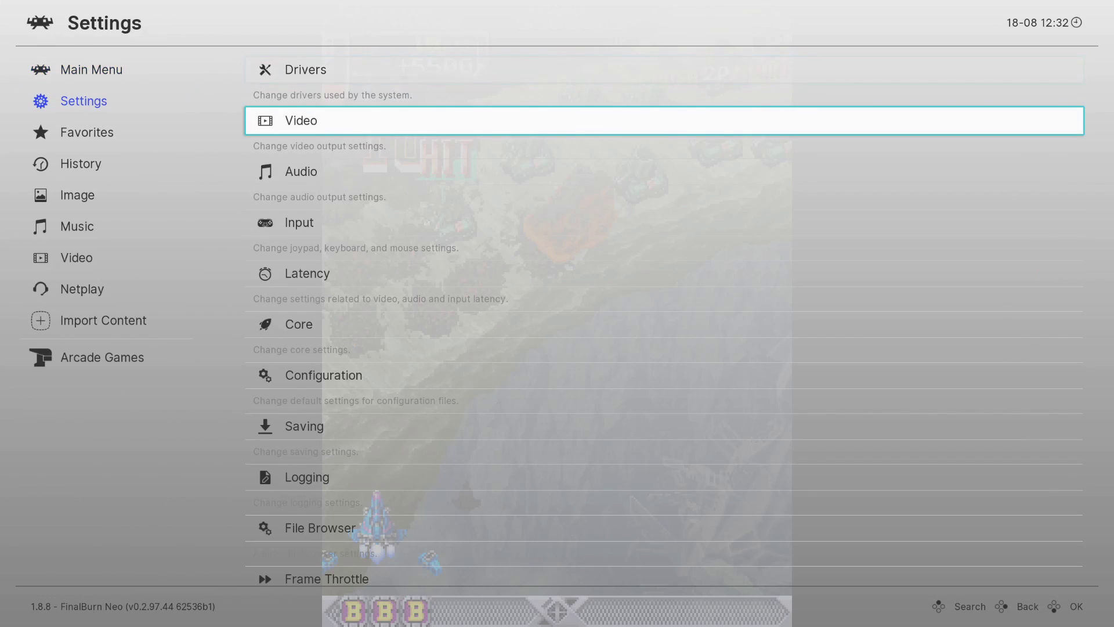
pyautogui.press('Return')
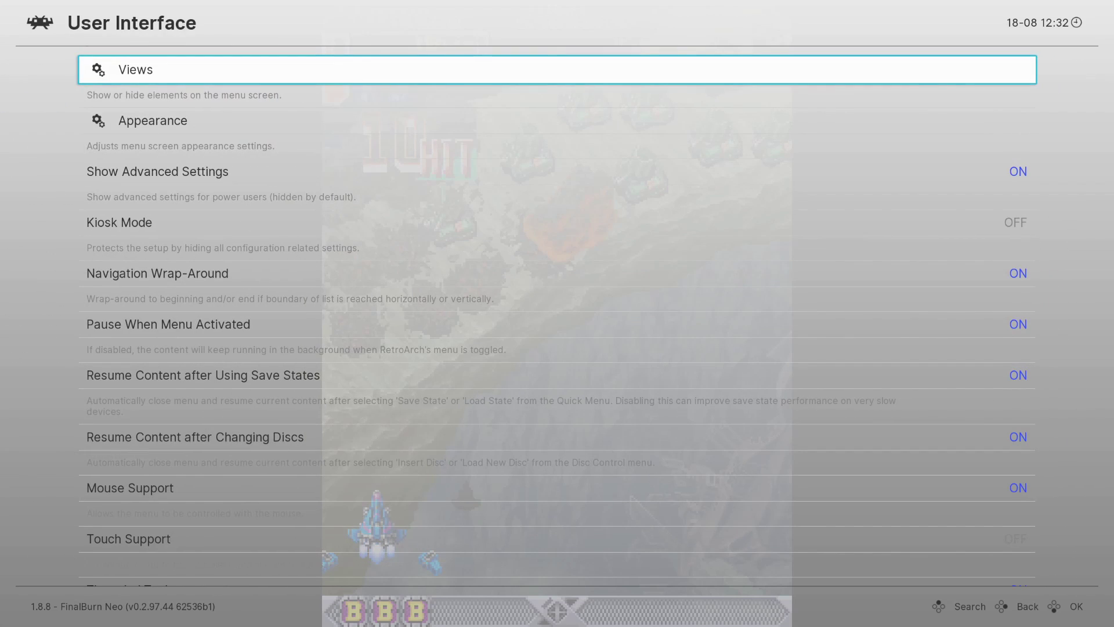
pyautogui.press('Down')
pyautogui.press('Return')
pyautogui.press('BackSpace')
pyautogui.press('BackSpace')
# - Turn off Display Overlay in the On-Screen Overlay settings and resume the game
pyautogui.press('Up')
pyautogui.press('Return')
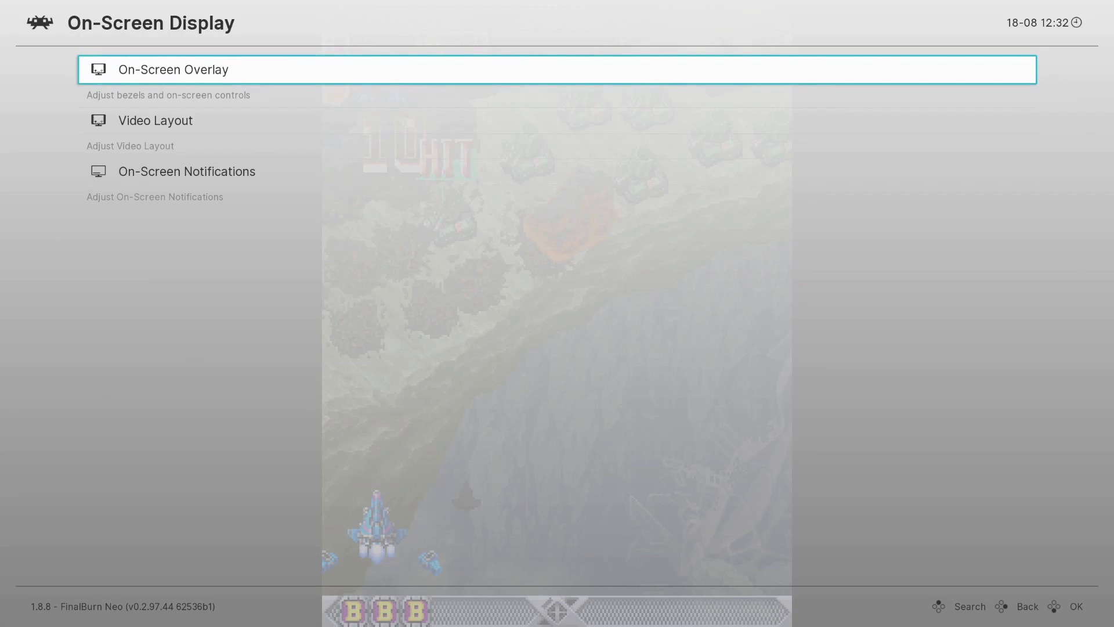
pyautogui.press('Down')
pyautogui.press('Down')
pyautogui.press('Return')
pyautogui.press('BackSpace')
pyautogui.press('Up')
pyautogui.press('Up')
pyautogui.press('Return')
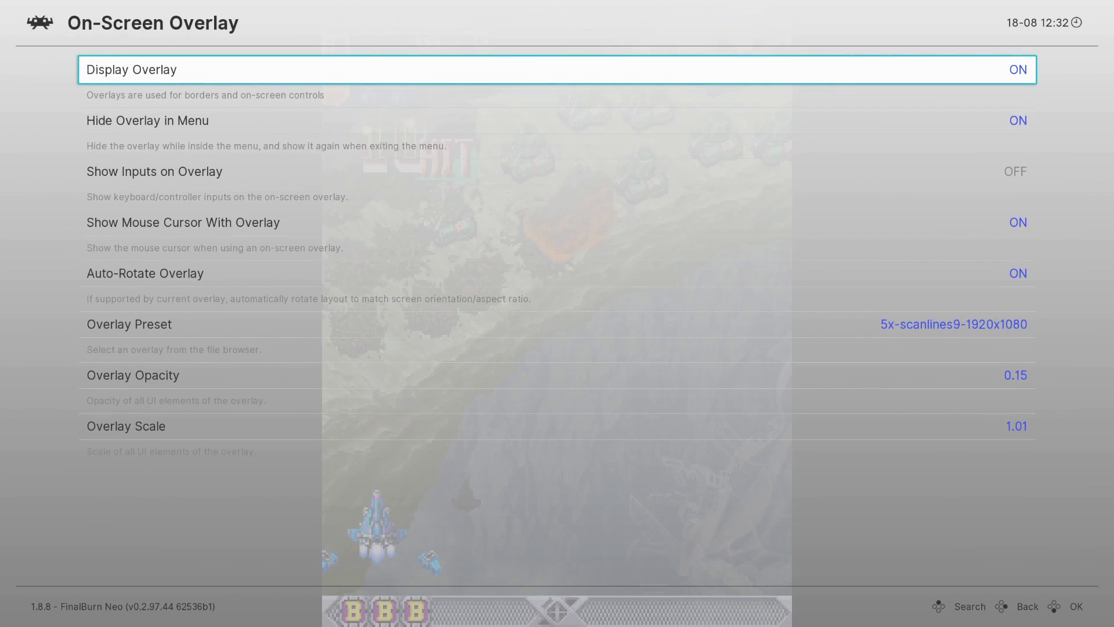
pyautogui.press('Return')
pyautogui.press('BackSpace')
pyautogui.press('BackSpace')
pyautogui.press('BackSpace')
pyautogui.press('F1')
# - Turn Display Overlay back on in the On-Screen Overlay settings and return to the game
pyautogui.press('F1')
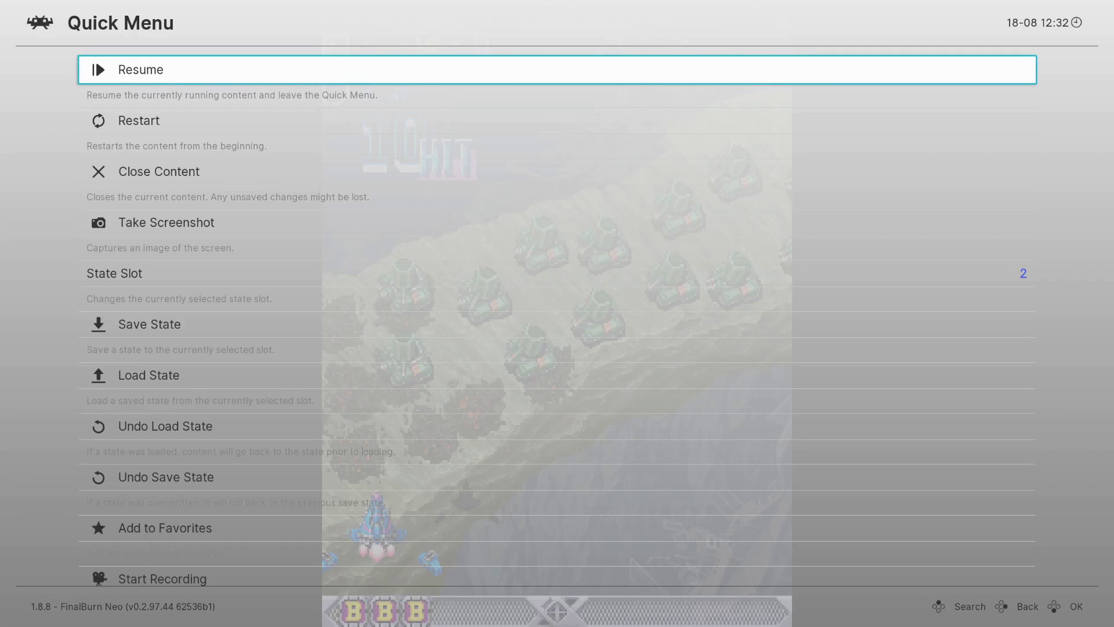
pyautogui.press('BackSpace')
pyautogui.press('Left')
pyautogui.press('Down')
pyautogui.press('Right')
pyautogui.press('Down')
pyautogui.press('Down')
pyautogui.press('Down')
pyautogui.press('Down')
pyautogui.press('Down')
pyautogui.press('Down')
pyautogui.press('Down')
pyautogui.press('Down')
pyautogui.press('Down')
pyautogui.press('Down')
pyautogui.press('Down')
pyautogui.press('Return')
pyautogui.press('Return')
pyautogui.press('Return')
pyautogui.press('Down')
pyautogui.press('Down')
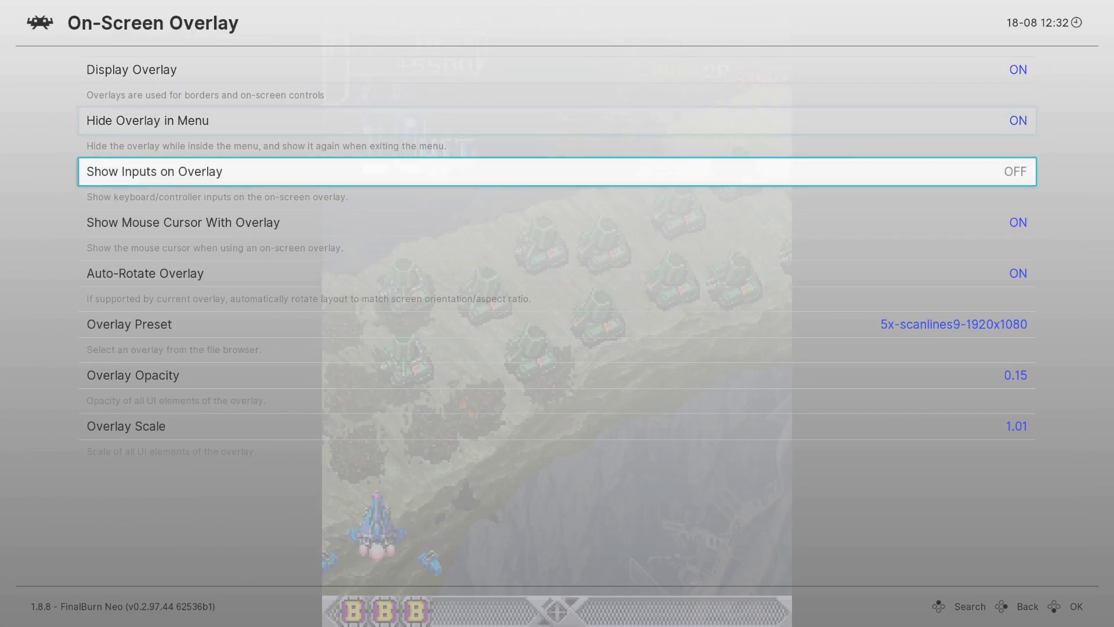
pyautogui.press('BackSpace')
pyautogui.press('BackSpace')
pyautogui.press('Up')
pyautogui.press('Right')
pyautogui.press('F1')
# - Close the running DoDonPachi content and go to the Settings categories
pyautogui.press('F1')
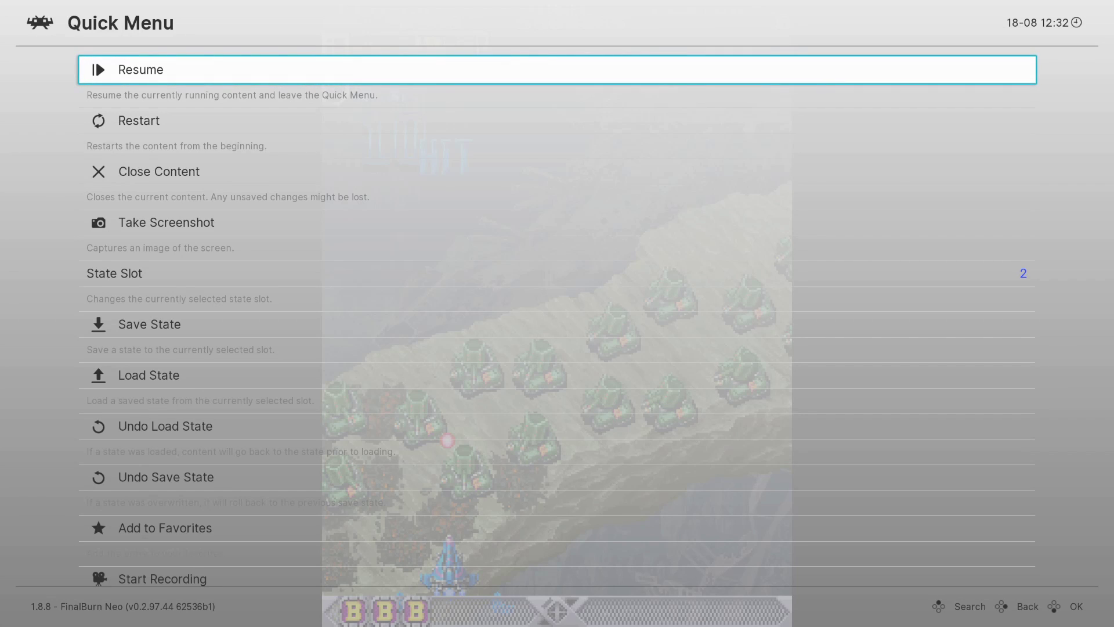
pyautogui.press('F1')
pyautogui.press('F1')
pyautogui.press('BackSpace')
pyautogui.press('Left')
pyautogui.press('Down')
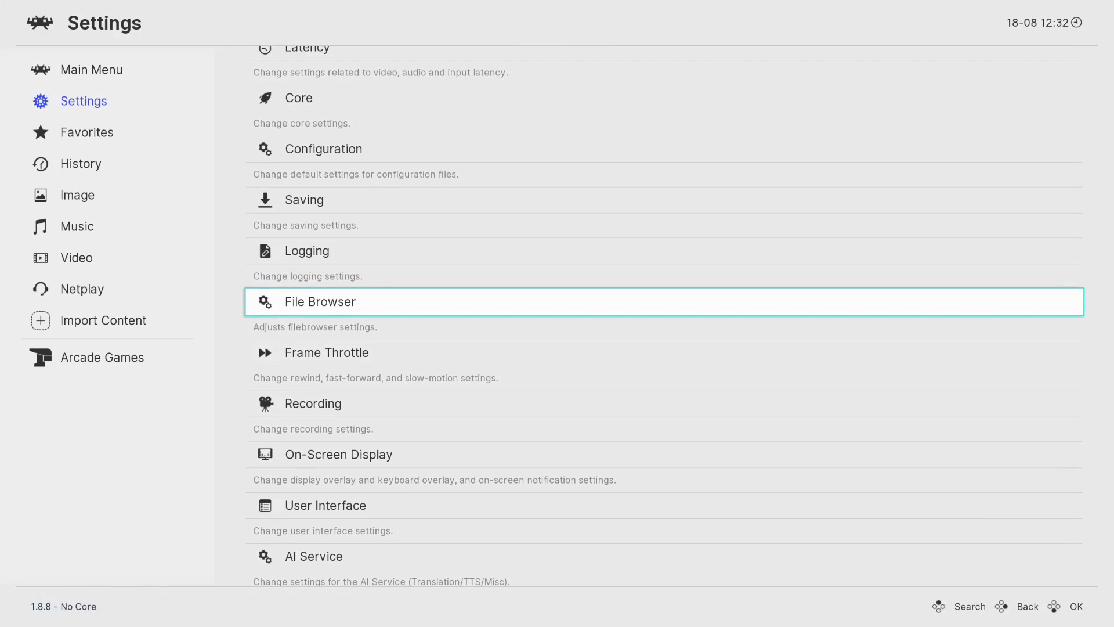
# - Examine the Settings categories and the Main Menu entries with no game running
pyautogui.press('Up')
pyautogui.press('Up')
pyautogui.press('Up')
pyautogui.press('Up')
pyautogui.press('Up')
pyautogui.press('Up')
pyautogui.press('Up')
pyautogui.press('Up')
pyautogui.press('Up')
pyautogui.press('Up')
pyautogui.press('Down')
pyautogui.press('Left')
pyautogui.press('Up')
pyautogui.press('Right')
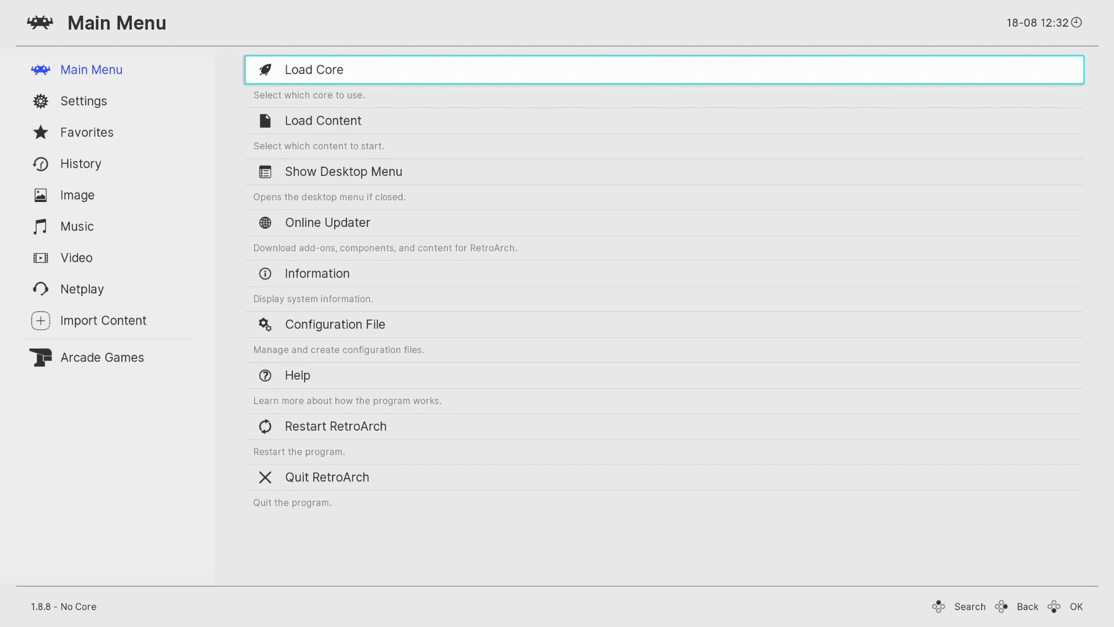
pyautogui.press('Left')
pyautogui.press('Down')
pyautogui.press('Right')
pyautogui.press('Down')
pyautogui.press('Down')
pyautogui.press('Down')
pyautogui.press('Down')
pyautogui.press('Down')
pyautogui.press('Down')
pyautogui.press('Down')
pyautogui.press('Down')
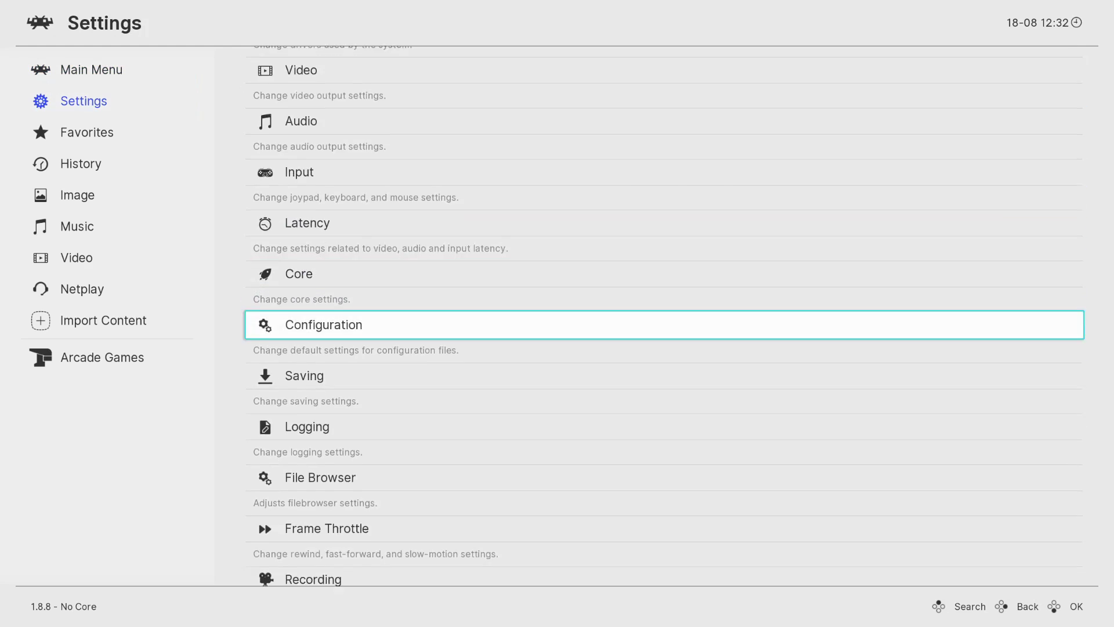
pyautogui.press('Down')
pyautogui.press('Down')
pyautogui.press('Down')
pyautogui.press('Down')
pyautogui.press('Up')
pyautogui.press('Up')
pyautogui.press('Up')
pyautogui.press('Up')
pyautogui.press('Up')
pyautogui.press('Up')
pyautogui.press('Up')
pyautogui.press('Up')
pyautogui.press('Left')
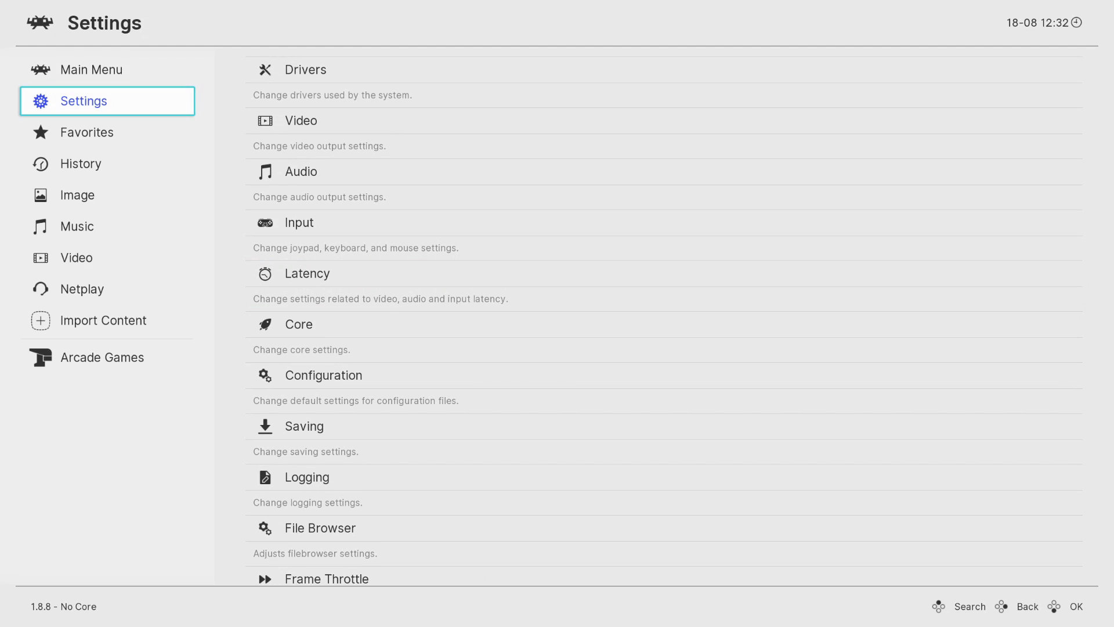
pyautogui.press('Right')
pyautogui.press('Left')
pyautogui.press('Up')
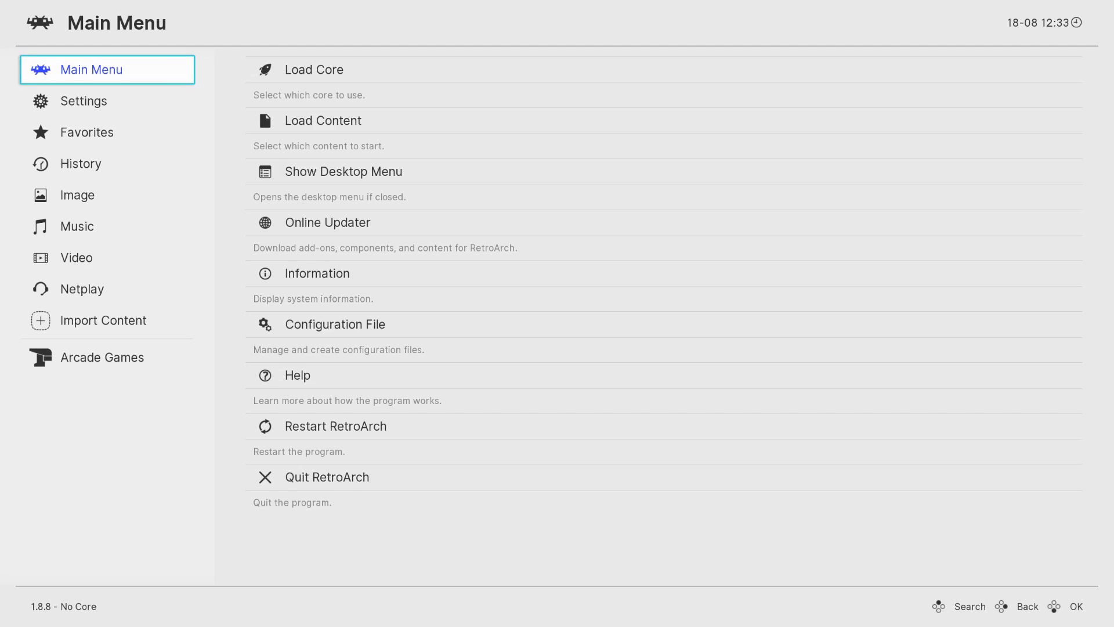
# - Choose to load content and browse to the "1 legit roms" folder on drive C:
pyautogui.press('Right')
pyautogui.press('Down')
pyautogui.press('Return')
pyautogui.press('Down')
pyautogui.press('Down')
pyautogui.press('Down')
pyautogui.press('Return')
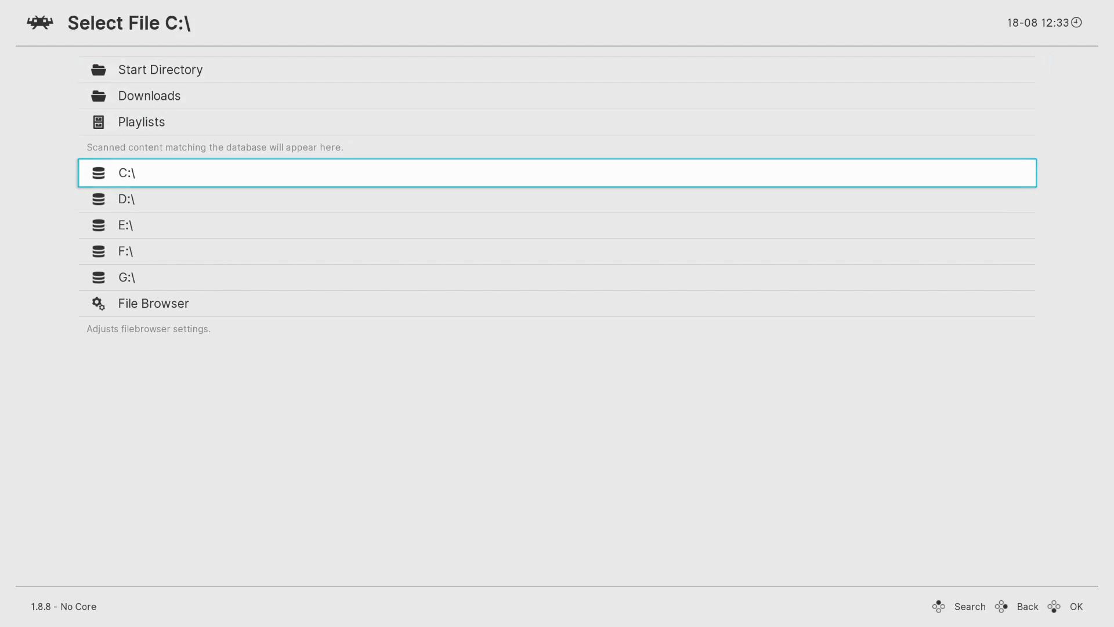
pyautogui.press('Down')
pyautogui.press('Down')
pyautogui.press('Down')
pyautogui.press('Return')
# - Find batriderj.zip in the ROM list and load it with the FinalBurn Neo core
pyautogui.press('Down')
pyautogui.press('Down')
pyautogui.press('Down')
pyautogui.press('Down')
pyautogui.press('Down')
pyautogui.press('Down')
pyautogui.press('Down')
pyautogui.press('Down')
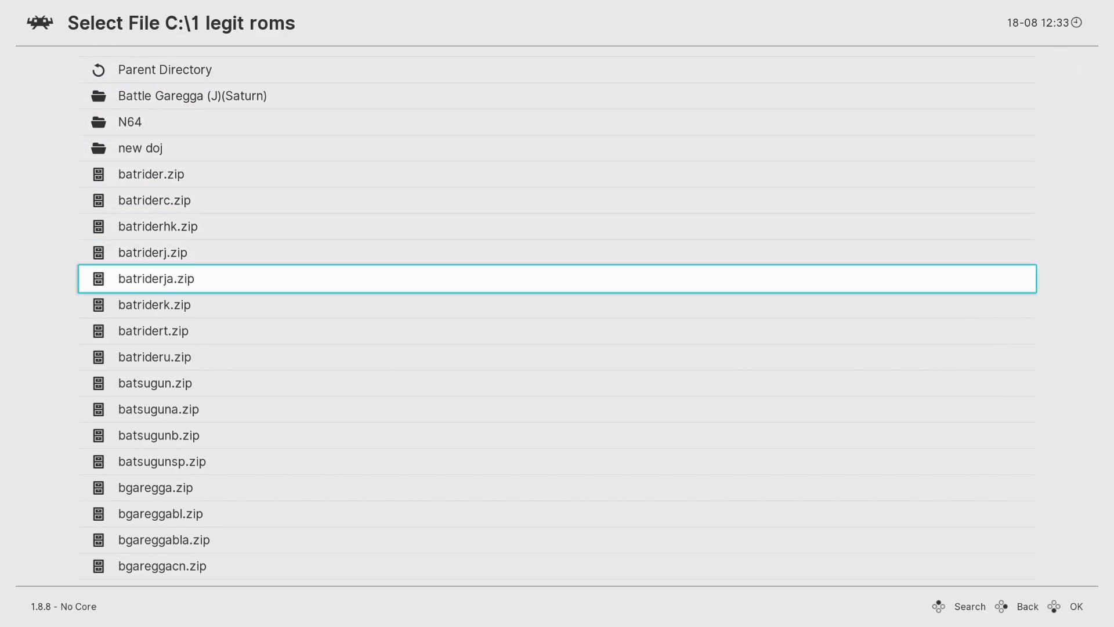
pyautogui.press('Down')
pyautogui.press('Down')
pyautogui.press('Down')
pyautogui.press('Up')
pyautogui.press('Up')
pyautogui.press('Up')
pyautogui.press('Up')
pyautogui.press('Up')
pyautogui.press('Up')
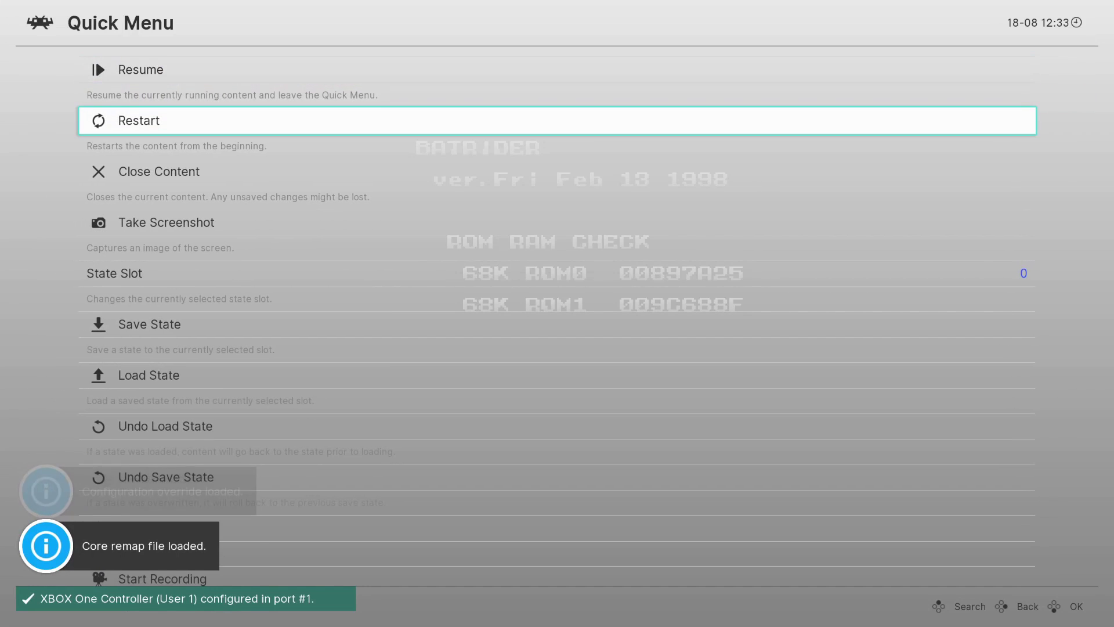
# - Load the saved state of Batrider from slot 0
pyautogui.press('Down')
pyautogui.press('Down')
pyautogui.press('Down')
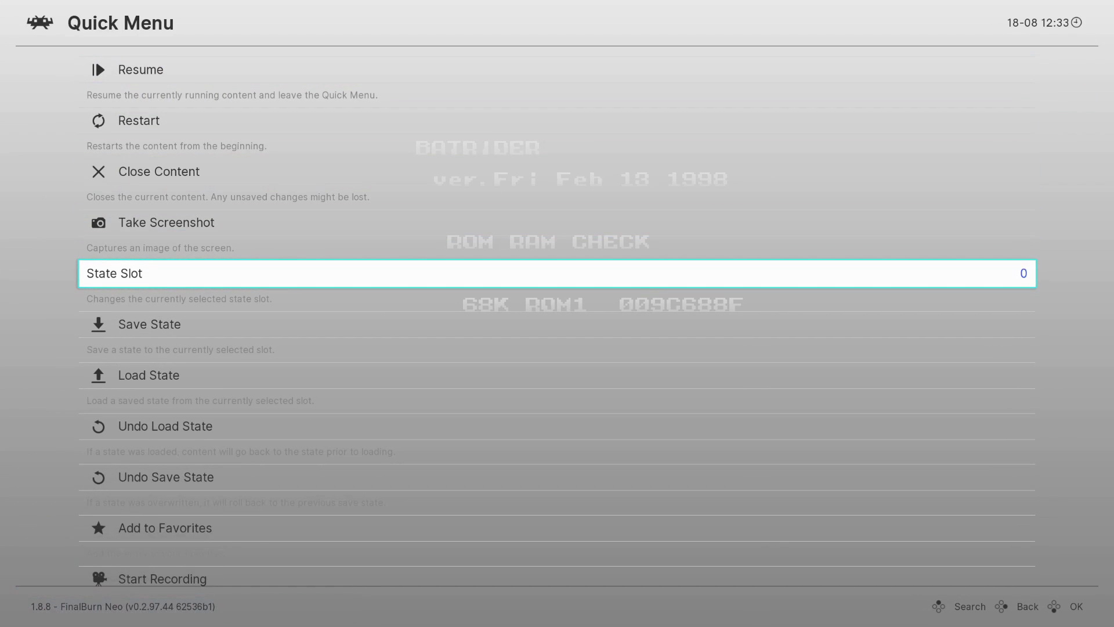
pyautogui.press('Down')
pyautogui.press('Down')
pyautogui.press('Return')
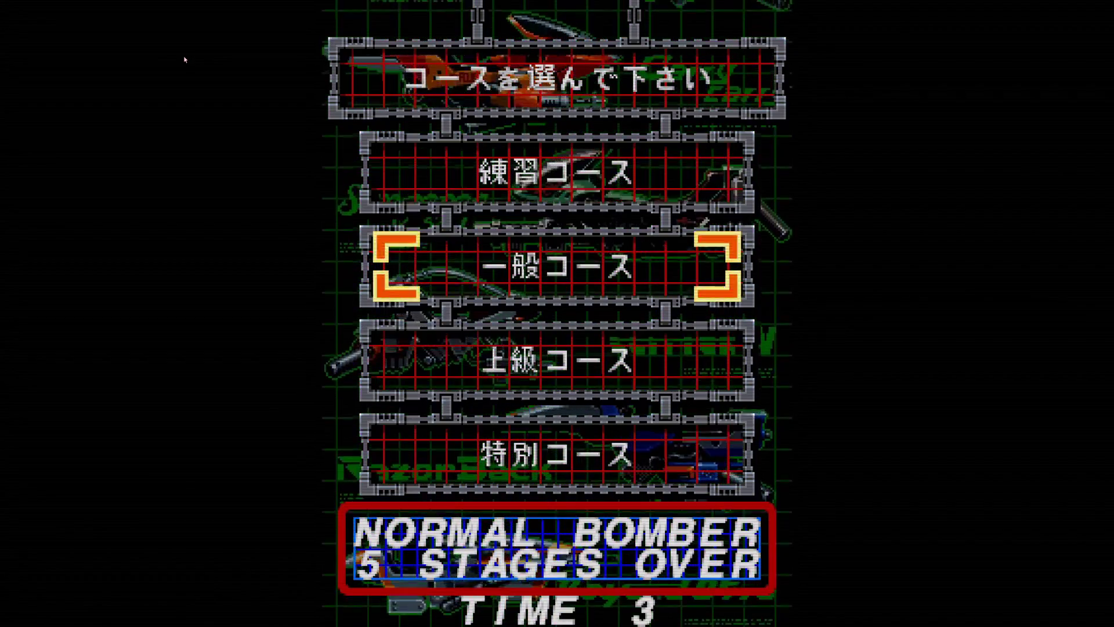
# - Reload the Batrider state, start a game and highlight the special course (特別コース)
pyautogui.press('F4')
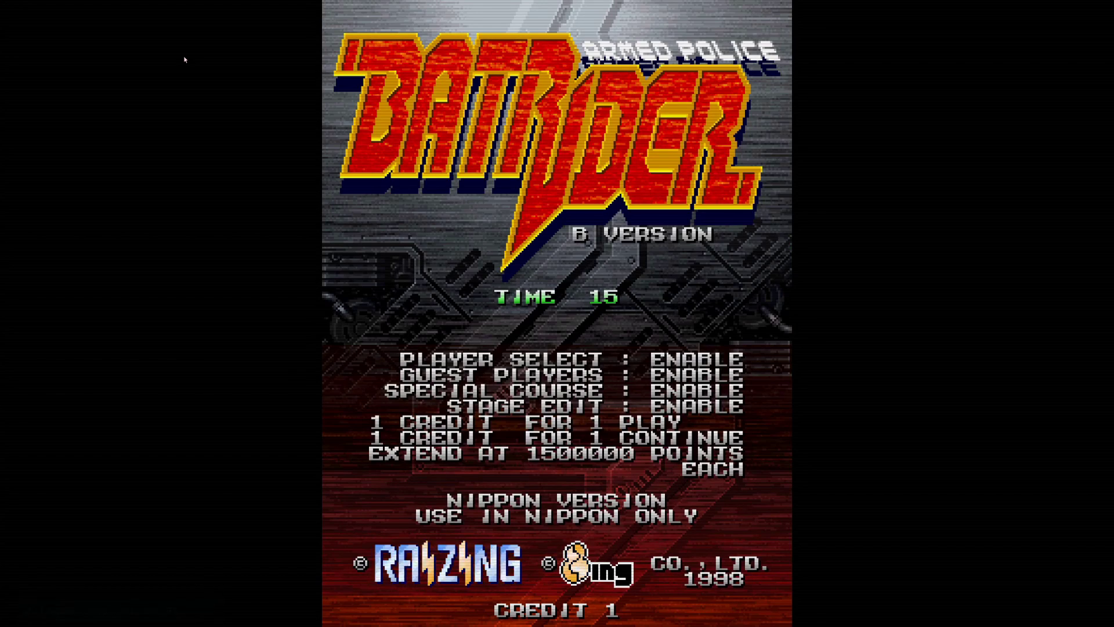
pyautogui.press('Return')
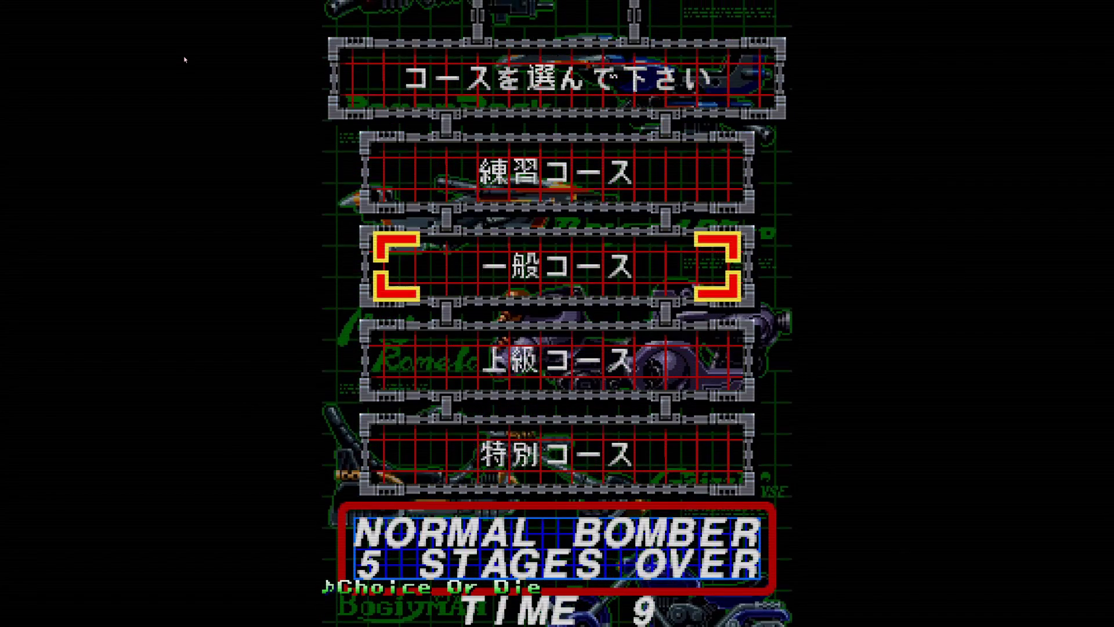
pyautogui.press('Down')
pyautogui.press('Down')
pyautogui.press('Down')
pyautogui.press('Up')
# - Open the Quick Menu and close the running Batrider content
pyautogui.press('F1')
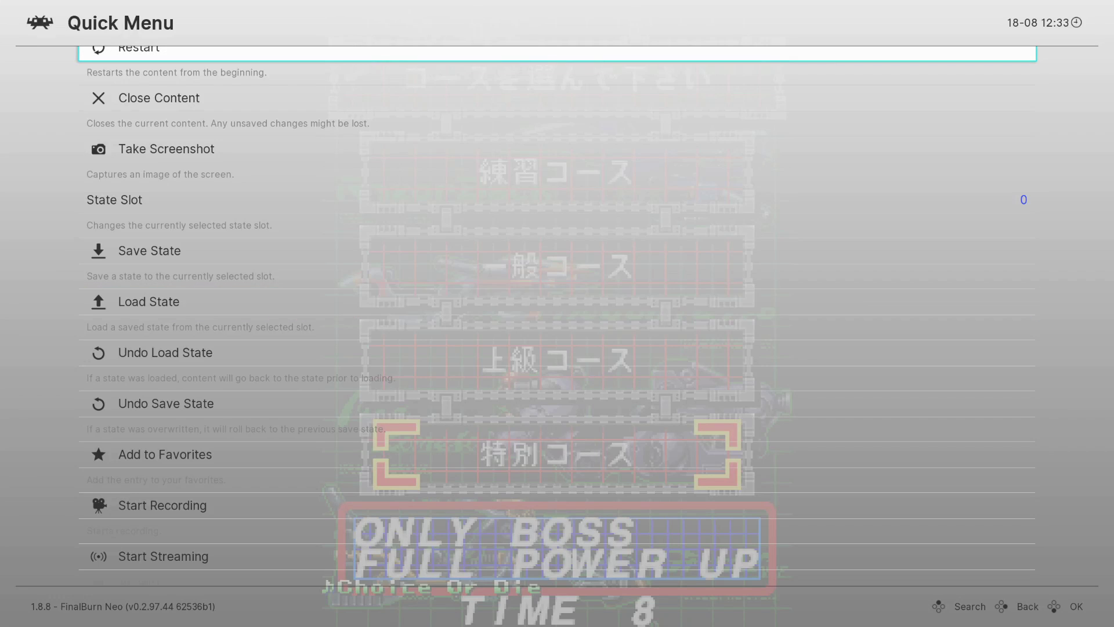
pyautogui.press('Down')
pyautogui.press('Down')
pyautogui.press('Down')
pyautogui.press('Up')
pyautogui.press('Up')
pyautogui.press('Up')
pyautogui.press('Up')
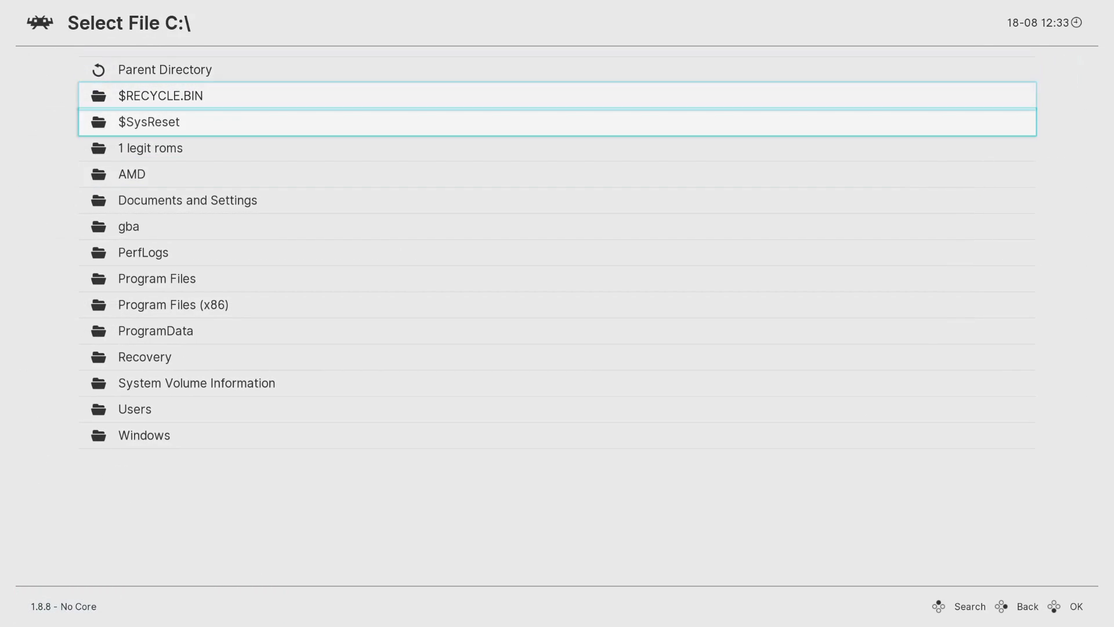
# - Open the "1 legit roms" folder and load bgaregga.zip
pyautogui.press('Down')
pyautogui.press('Return')
pyautogui.press('Down')
pyautogui.press('Down')
pyautogui.press('Down')
pyautogui.press('Down')
pyautogui.press('Down')
pyautogui.press('Down')
pyautogui.press('Down')
pyautogui.press('Down')
pyautogui.press('Down')
pyautogui.press('Down')
pyautogui.press('Down')
pyautogui.press('Down')
pyautogui.press('Down')
pyautogui.press('Down')
pyautogui.press('Down')
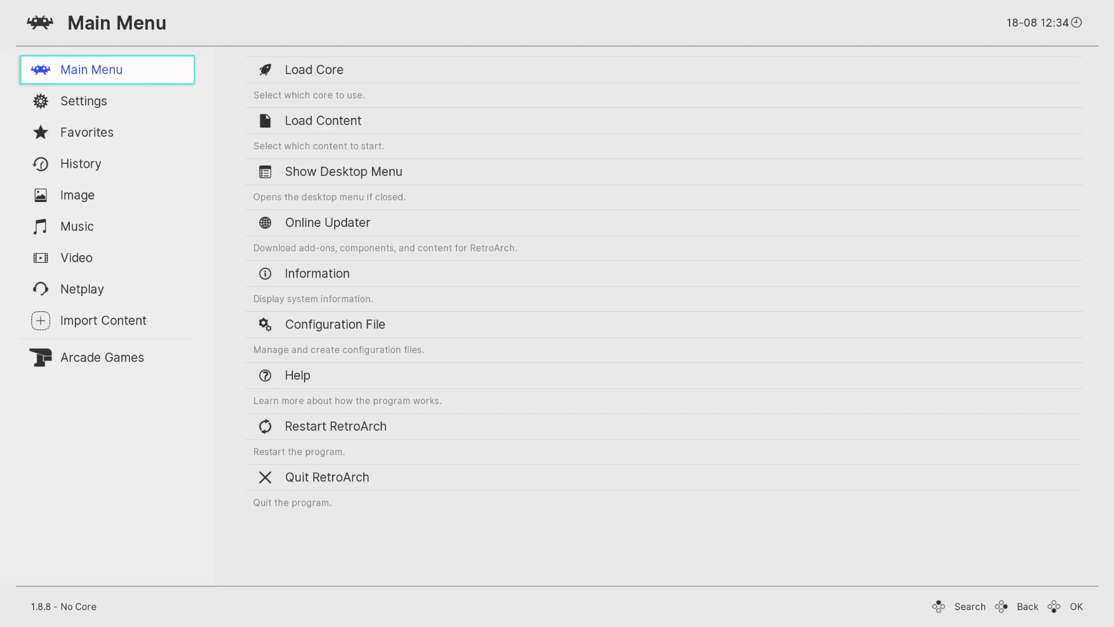
# - Look at the recently played games in History, then return to the Main Menu
pyautogui.press('Down')
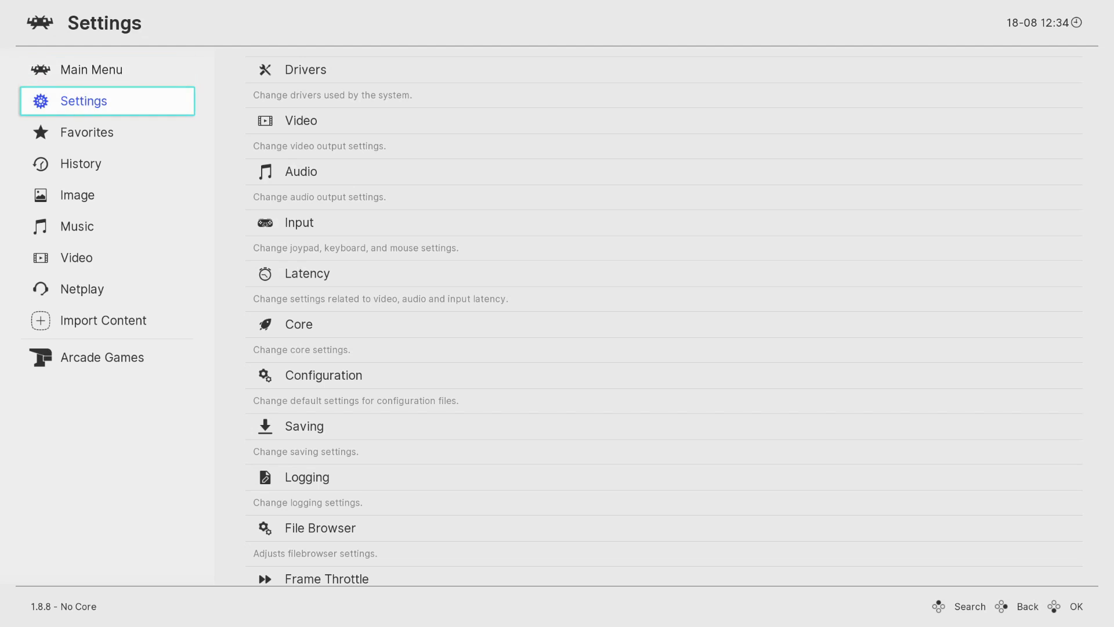
pyautogui.press('Down')
pyautogui.press('Down')
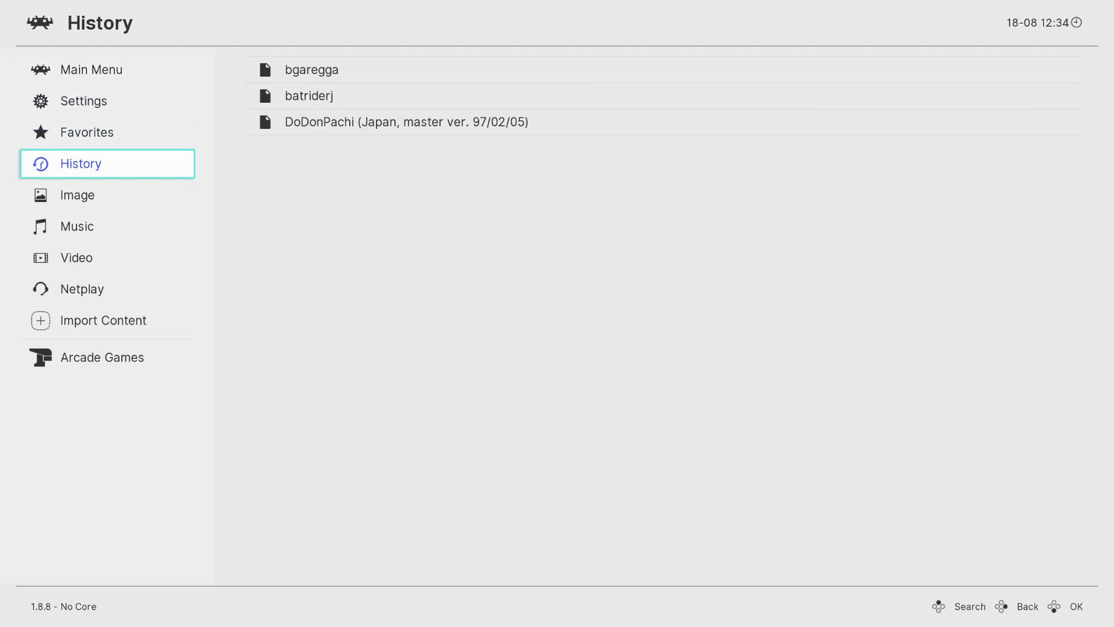
pyautogui.press('Up')
pyautogui.press('Up')
pyautogui.press('Up')
# - Choose to load content and reopen the "1 legit roms" folder on drive C:
pyautogui.press('Right')
pyautogui.press('Down')
pyautogui.press('Return')
pyautogui.press('Down')
pyautogui.press('Down')
pyautogui.press('Down')
pyautogui.press('Return')
pyautogui.press('Down')
pyautogui.press('Down')
pyautogui.press('Down')
pyautogui.press('Return')
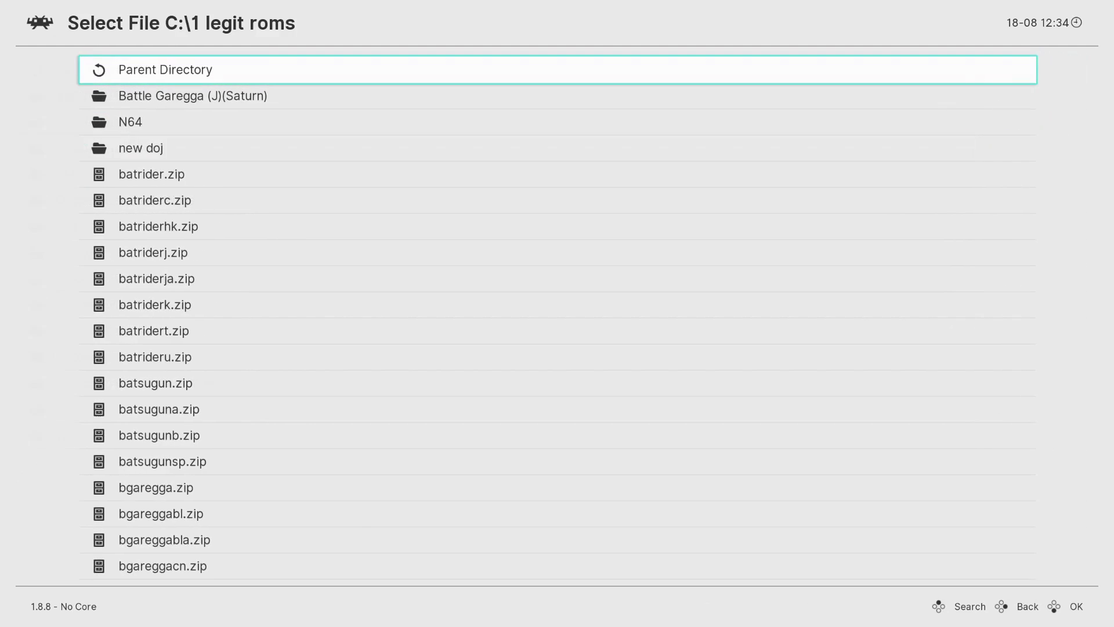
# - Load the game archive from the "new doj" folder and start playing with the Type-A ship
pyautogui.press('Down')
pyautogui.press('Down')
pyautogui.press('Down')
pyautogui.press('Return')
pyautogui.press('Down')
pyautogui.press('Down')
pyautogui.press('Up')
pyautogui.press('Up')
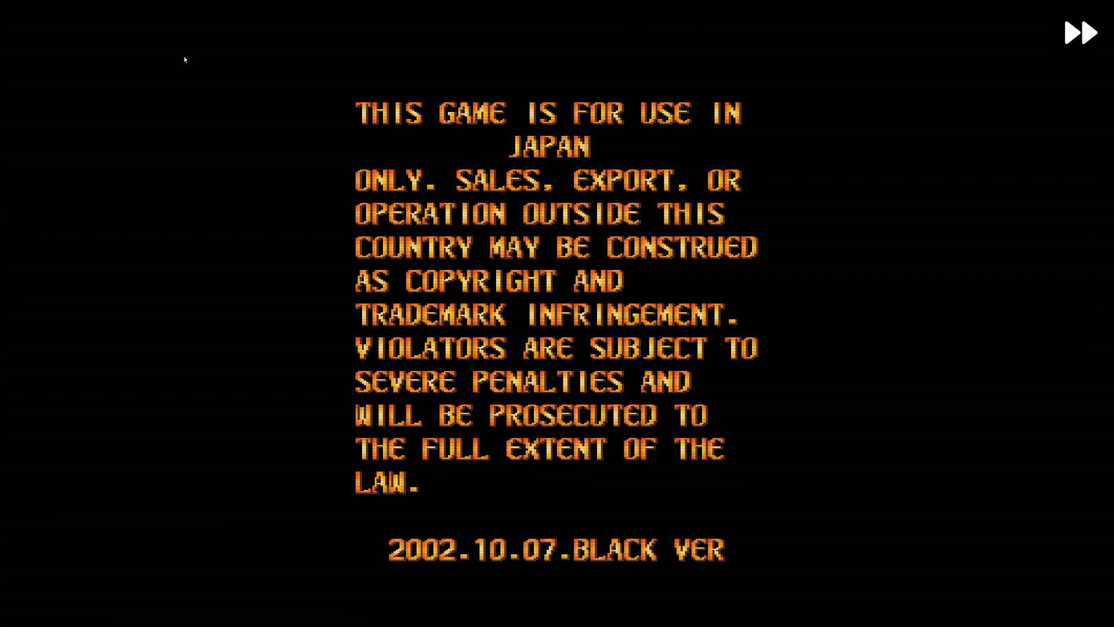
pyautogui.press('Return')
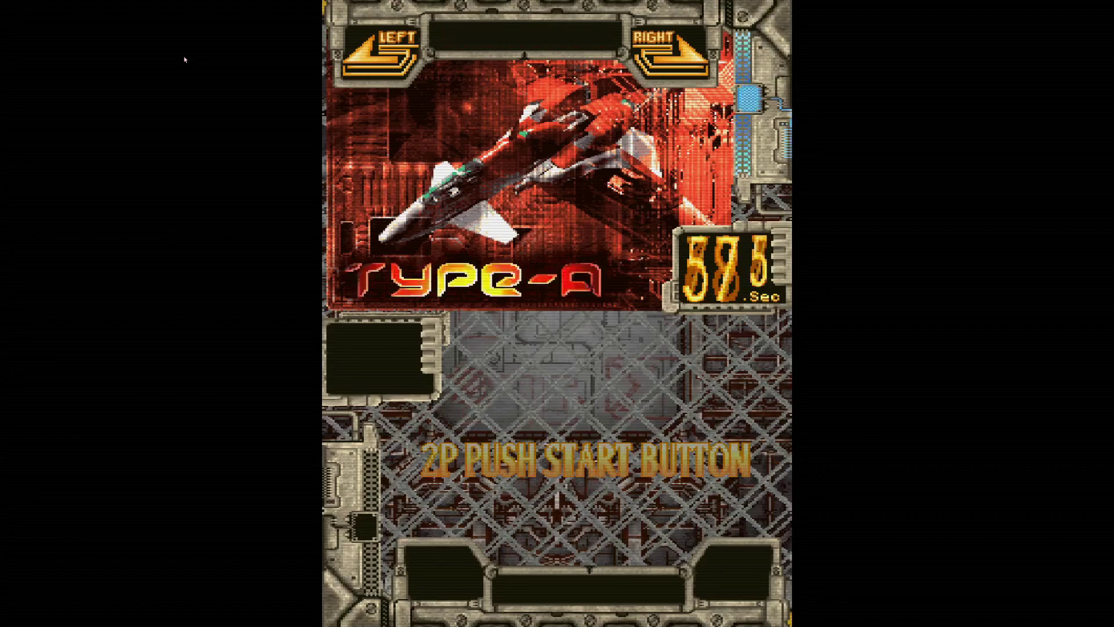
pyautogui.press('Return')
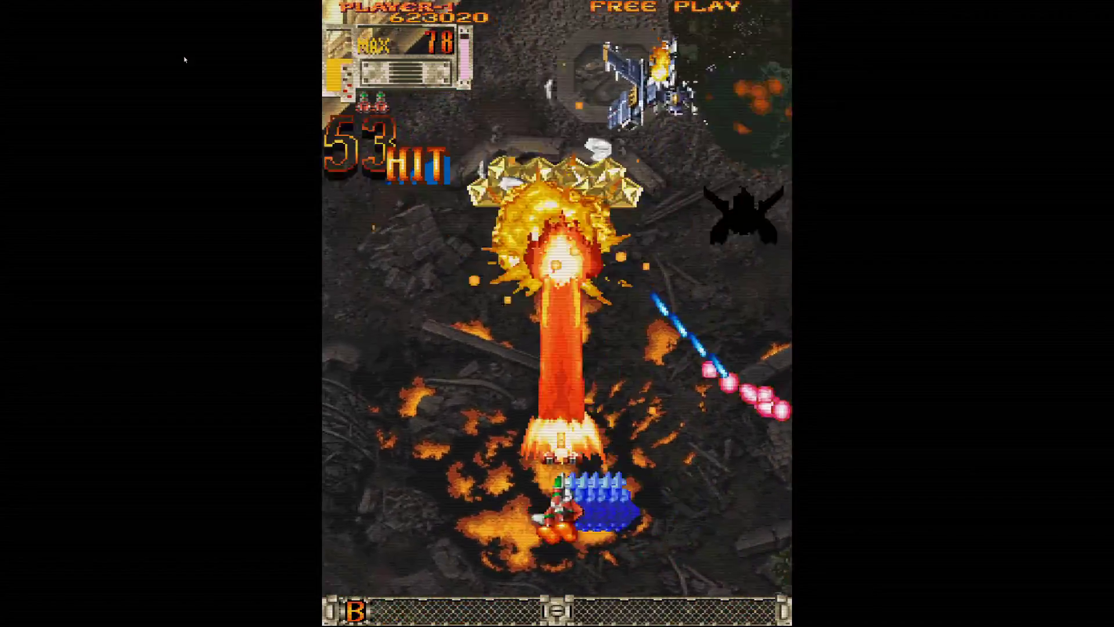
# - Pause the game, set State Slot to 1 and save the current state to it
pyautogui.press('F1')
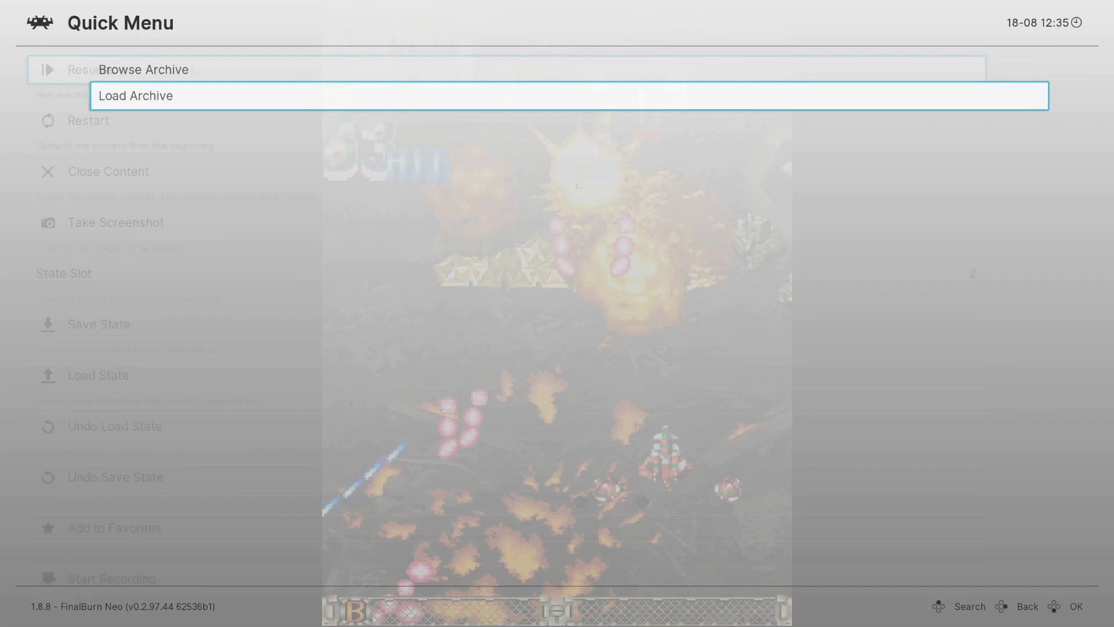
pyautogui.press('Down')
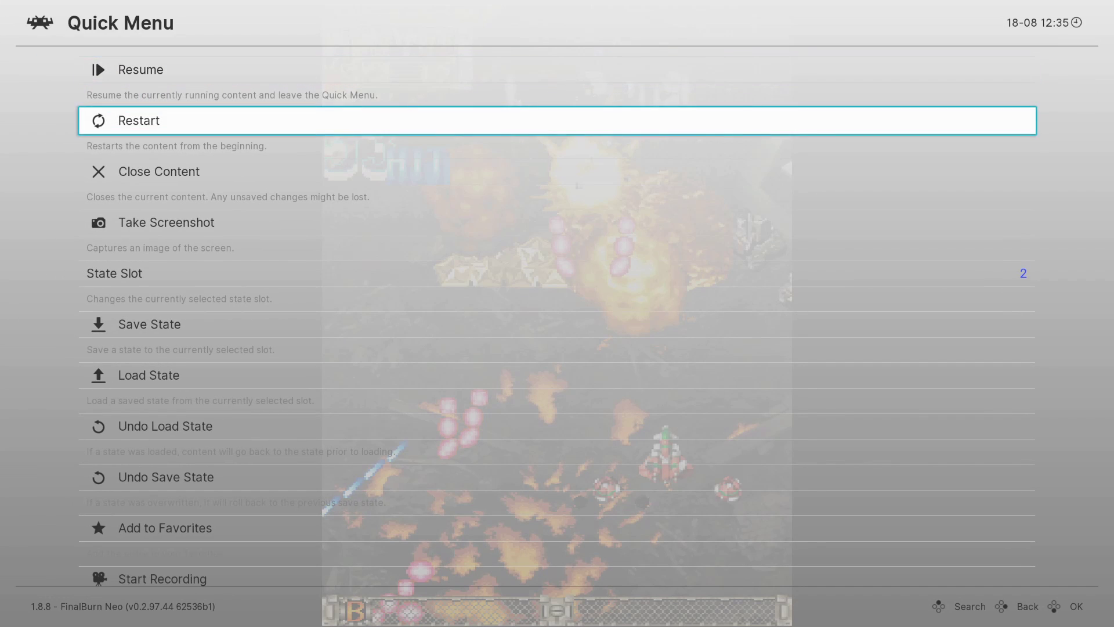
pyautogui.press('Down')
pyautogui.press('Down')
pyautogui.press('Down')
pyautogui.press('Down')
pyautogui.press('Up')
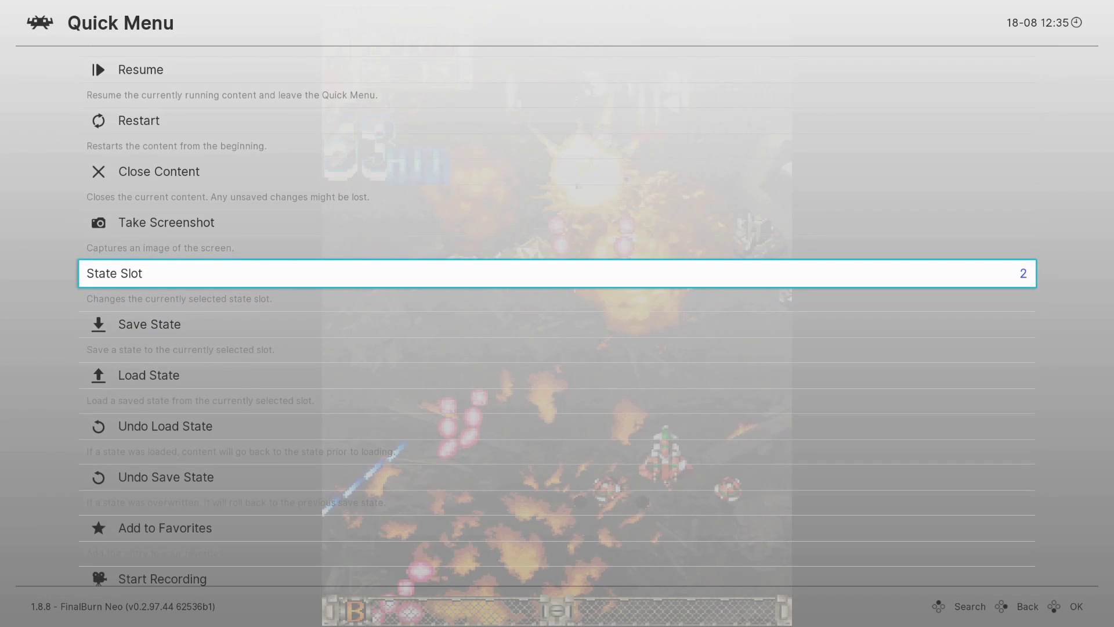
pyautogui.press('Left')
pyautogui.press('Down')
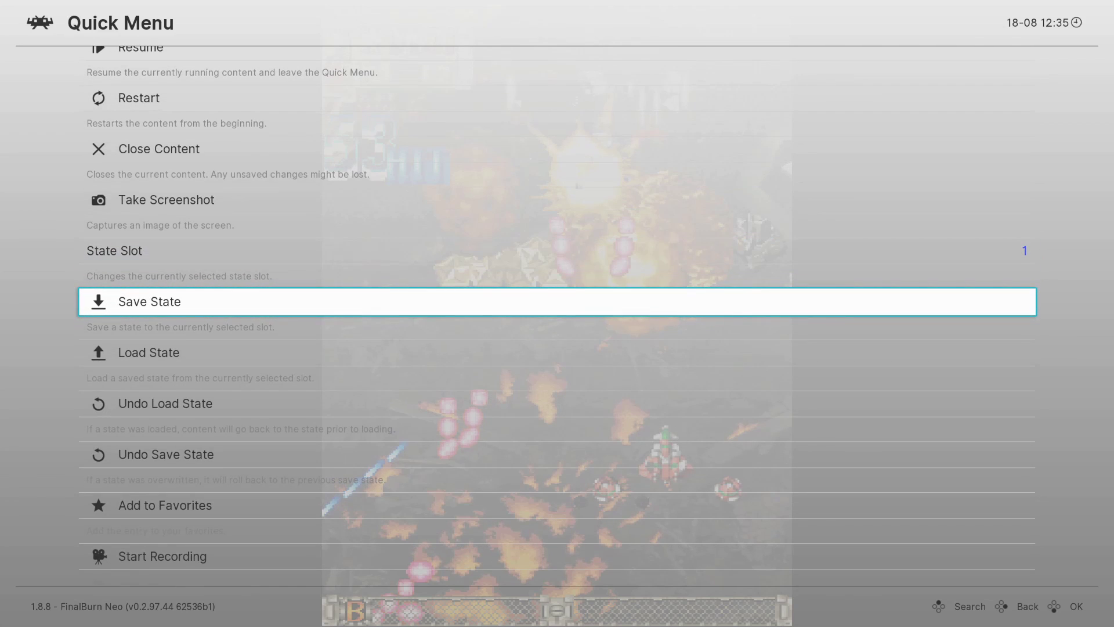
pyautogui.press('Up')
pyautogui.press('Down')
pyautogui.press('Return')
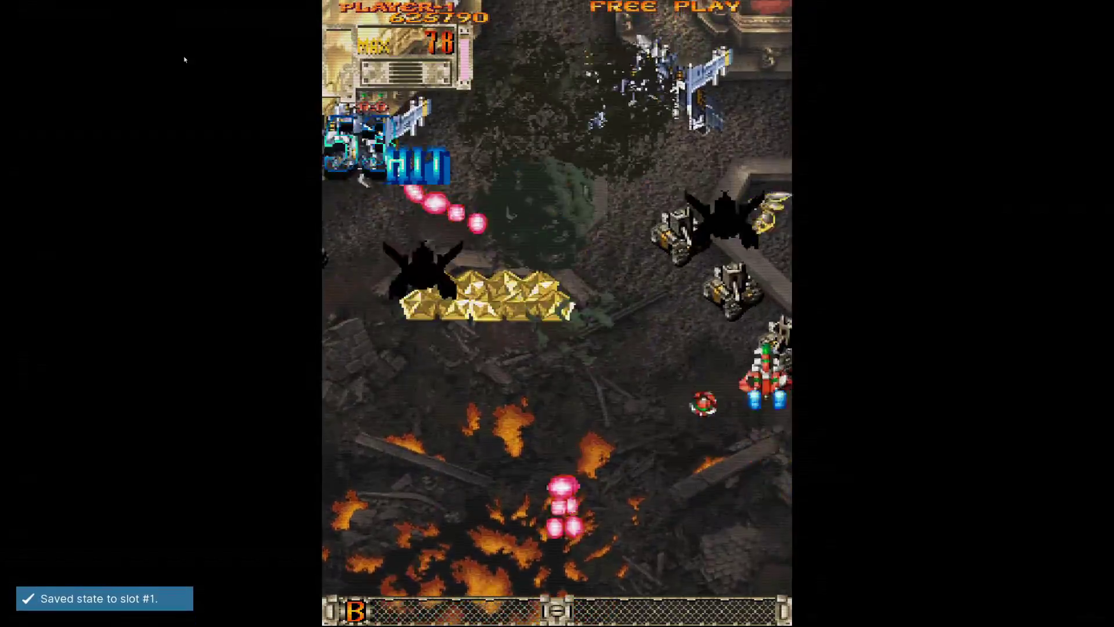
# - Load the state from slot 1 four times in a row
pyautogui.press('F4')
pyautogui.press('F4')
pyautogui.press('F4')
pyautogui.press('F4')
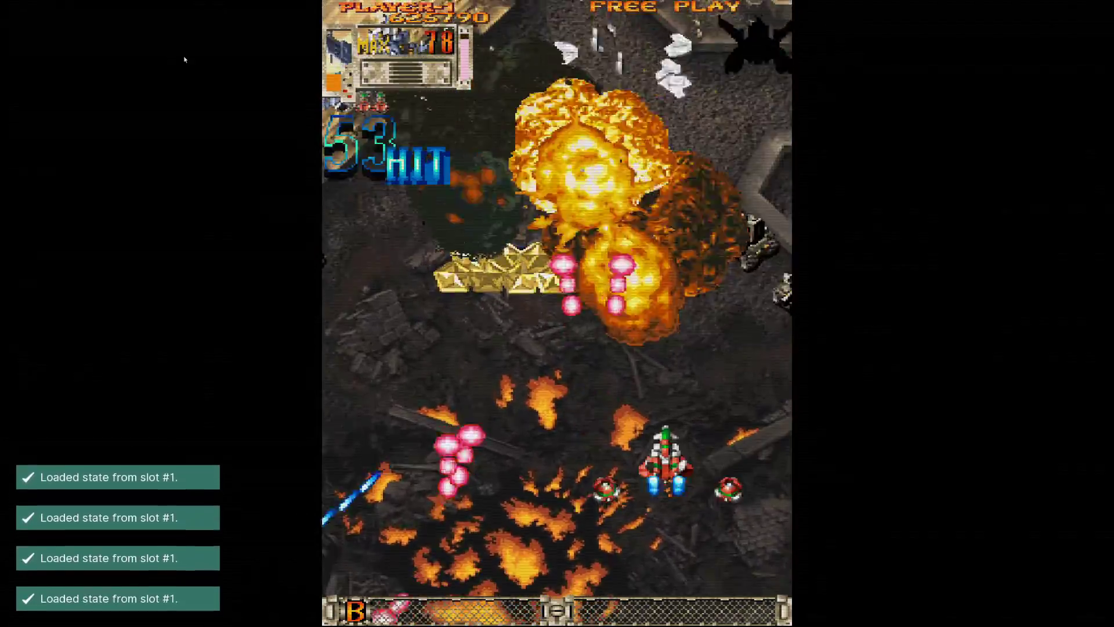
# - Set State Slot to 2 and save the current game state to it
pyautogui.press('F1')
pyautogui.press('Down')
pyautogui.press('Down')
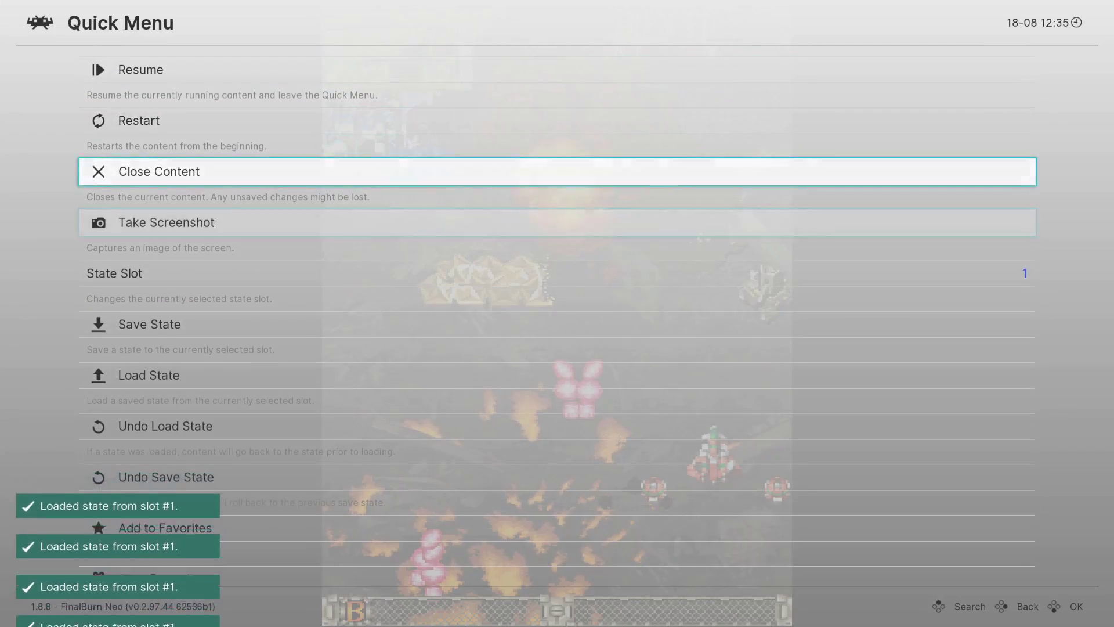
pyautogui.press('Down')
pyautogui.press('Down')
pyautogui.press('Down')
pyautogui.press('Up')
pyautogui.press('Right')
pyautogui.press('Down')
pyautogui.press('Down')
pyautogui.press('Up')
pyautogui.press('Return')
# - Load the state from slot 2 repeatedly, pausing and resuming the game in between
pyautogui.press('F4')
pyautogui.press('F4')
pyautogui.press('F4')
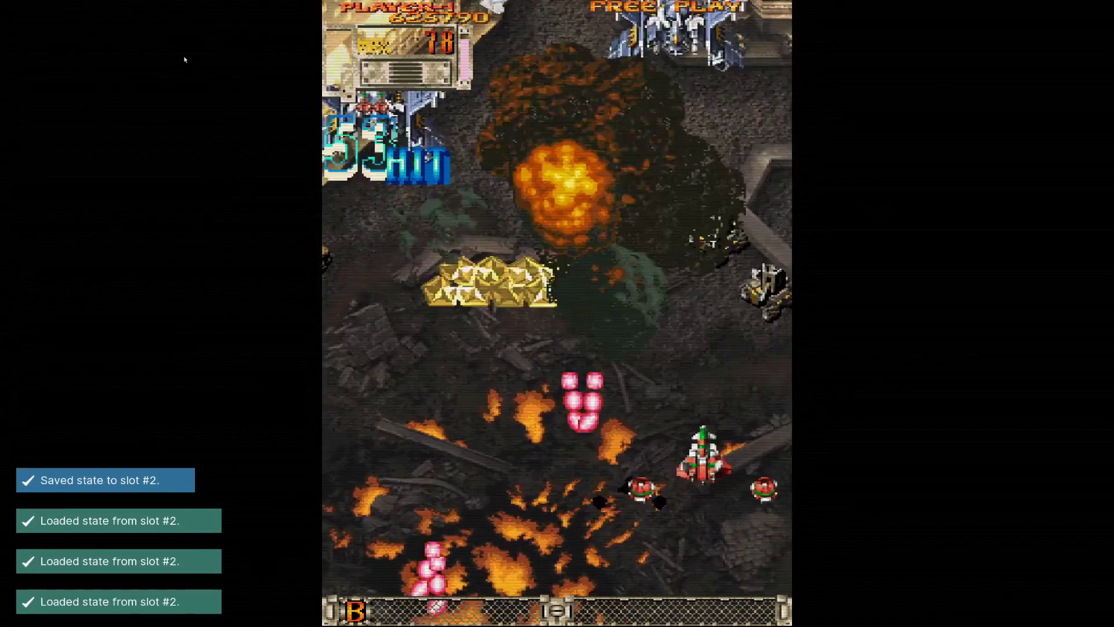
pyautogui.press('F1')
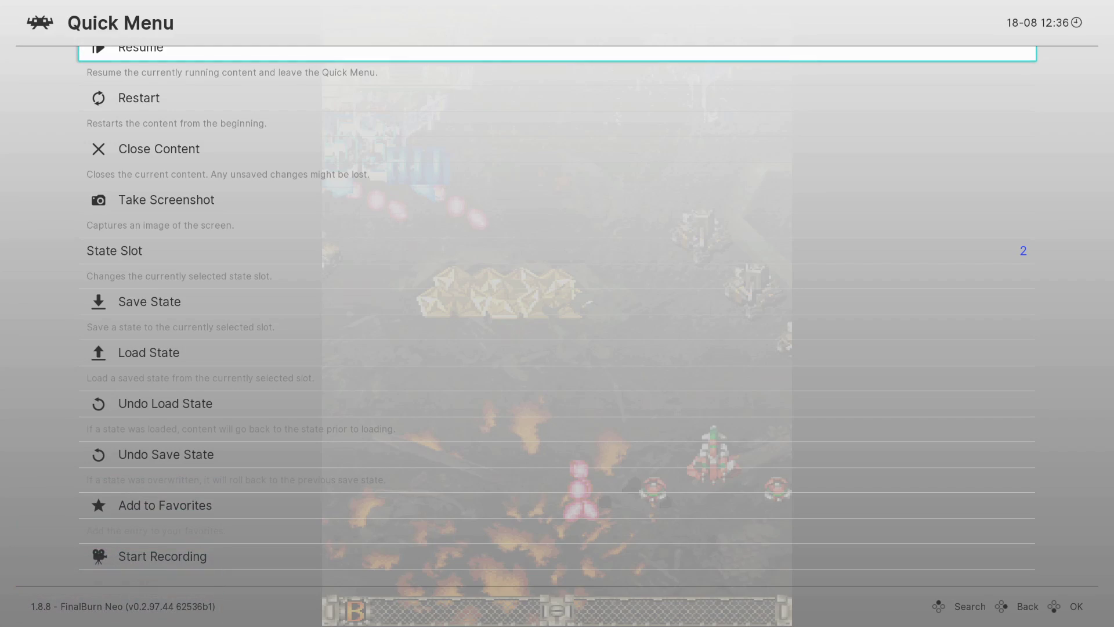
pyautogui.press('Return')
pyautogui.press('F4')
pyautogui.press('F4')
pyautogui.press('F4')
pyautogui.press('F4')
# - Set State Slot to 3, resume the game and save its current state to that slot
pyautogui.press('F1')
pyautogui.press('Up')
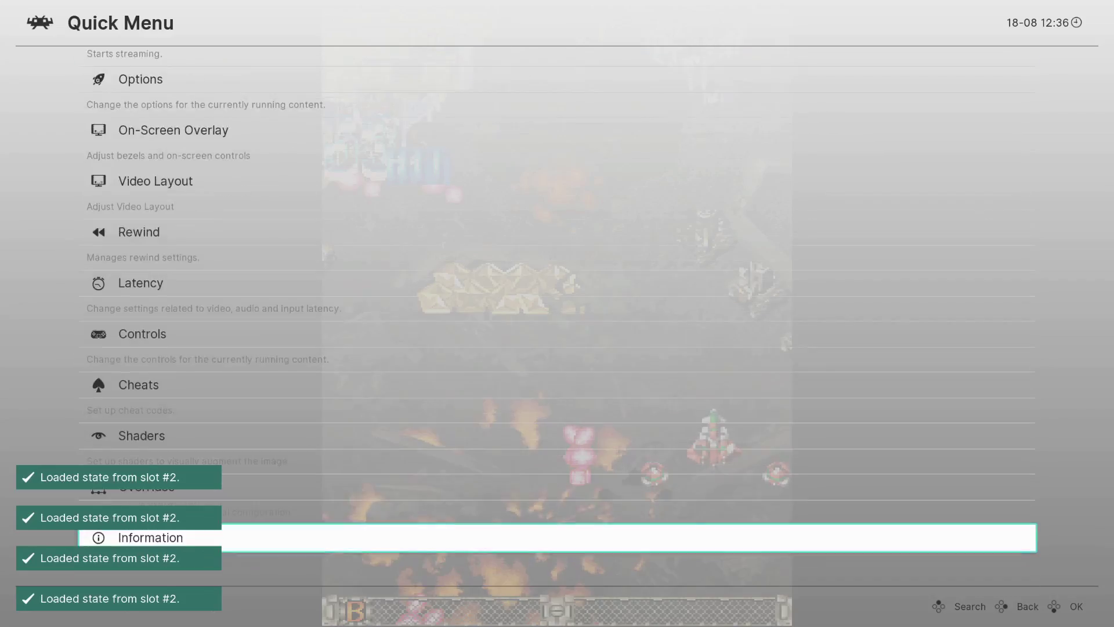
pyautogui.press('Down')
pyautogui.press('Down')
pyautogui.press('Down')
pyautogui.press('Down')
pyautogui.press('Down')
pyautogui.press('Right')
pyautogui.press('Down')
pyautogui.press('Down')
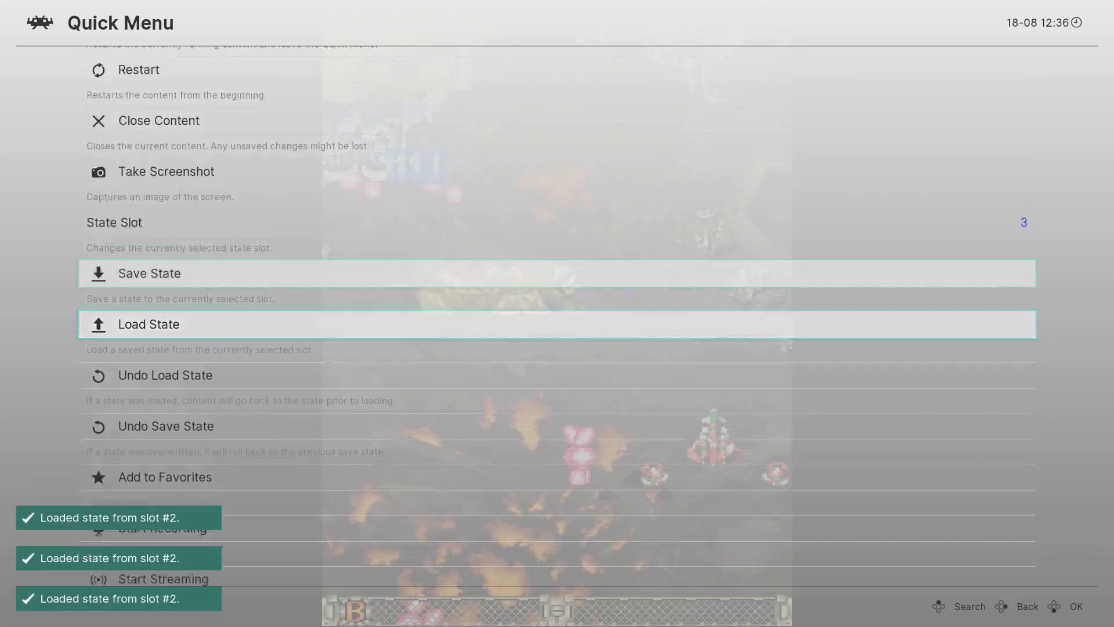
pyautogui.press('F1')
pyautogui.press('F2')
# - Load the state from slot 3 three times and reopen the Quick Menu
pyautogui.press('F4')
pyautogui.press('F4')
pyautogui.press('F4')
pyautogui.press('F1')
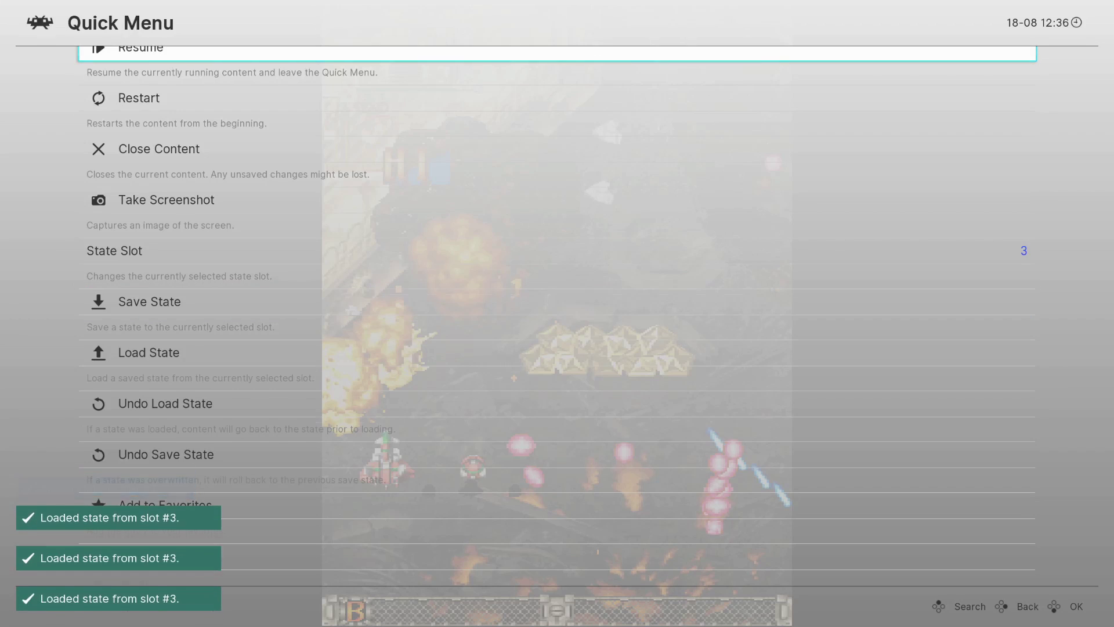
# - Raise the State Slot number in the Quick Menu to 503
pyautogui.press('Down')
pyautogui.press('Down')
pyautogui.press('Down')
pyautogui.press('Down')
pyautogui.press('Right')
pyautogui.press('Right')
pyautogui.press('Right')
pyautogui.press('Right')
pyautogui.press('Right')
pyautogui.press('Right')
pyautogui.press('Right')
pyautogui.press('Right')
pyautogui.press('Right')
pyautogui.press('Right')
pyautogui.press('Right')
pyautogui.press('Right')
pyautogui.press('Right')
pyautogui.press('Right')
pyautogui.press('Right')
pyautogui.press('Right')
pyautogui.press('Right')
pyautogui.press('Right')
pyautogui.press('Right')
pyautogui.press('Right')
pyautogui.press('Right')
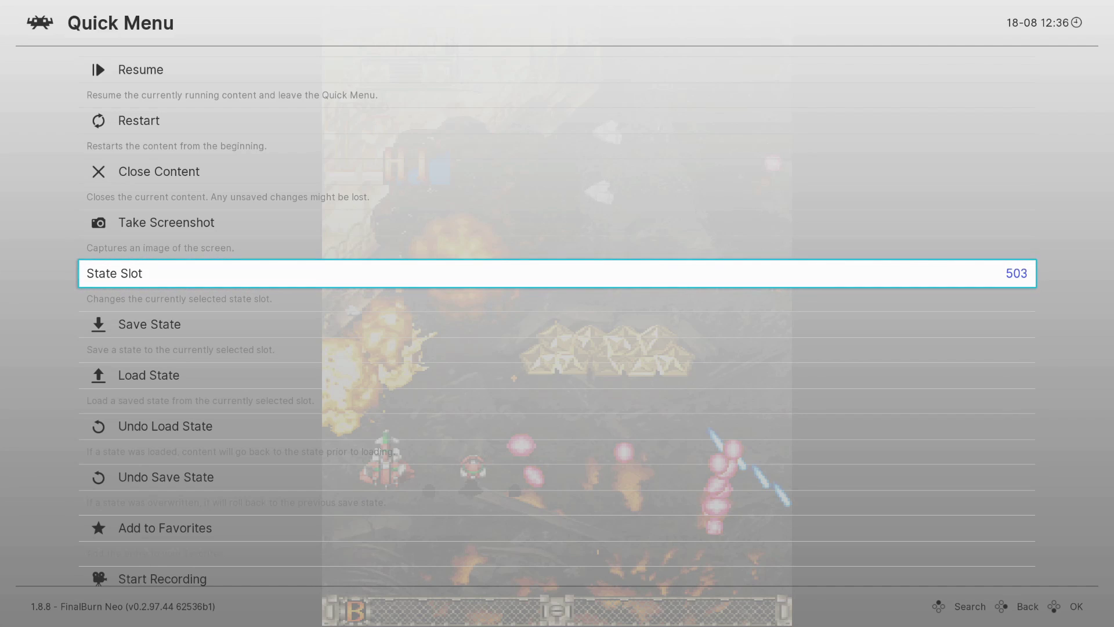
# - Resume the game, reopen the Quick Menu briefly to highlight Close Content, and return to gameplay
pyautogui.press('F1')
pyautogui.press('F1')
pyautogui.press('Up')
pyautogui.press('Up')
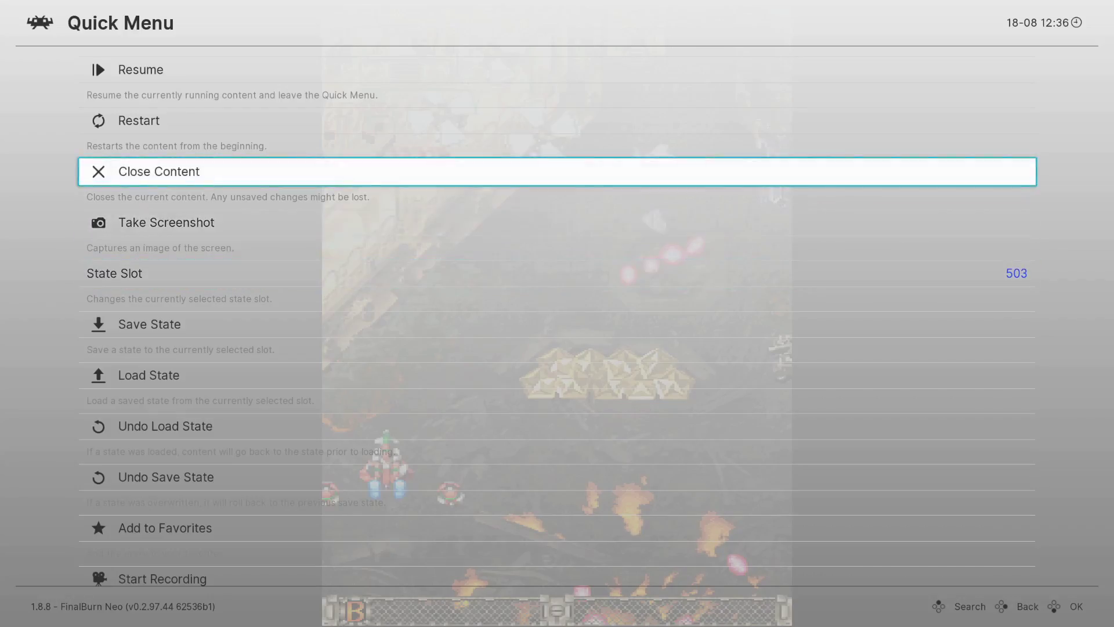
pyautogui.press('F1')
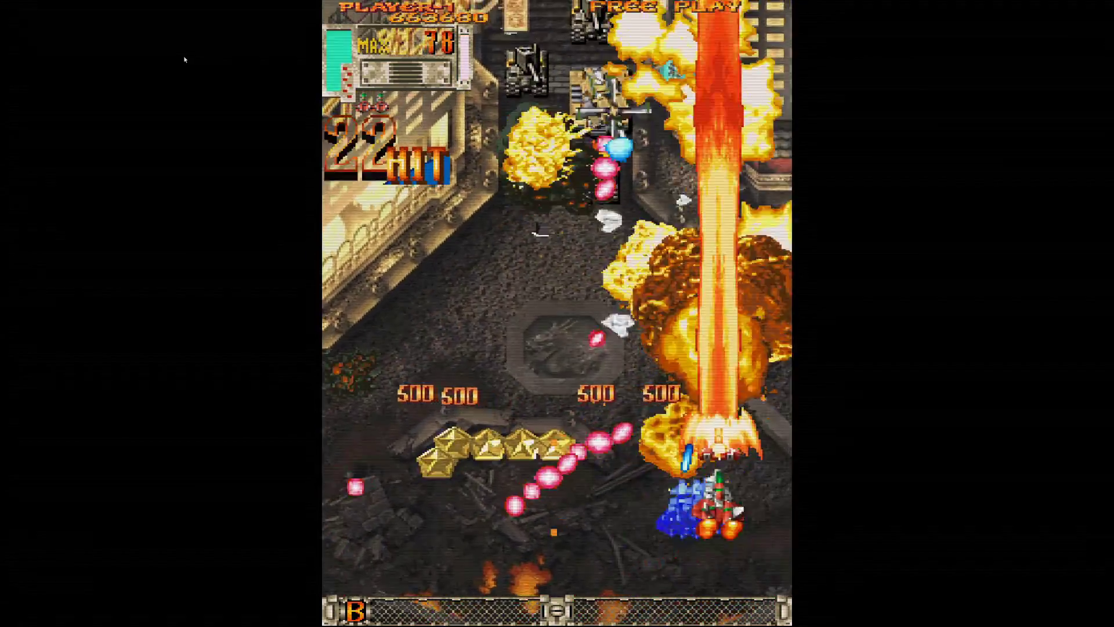